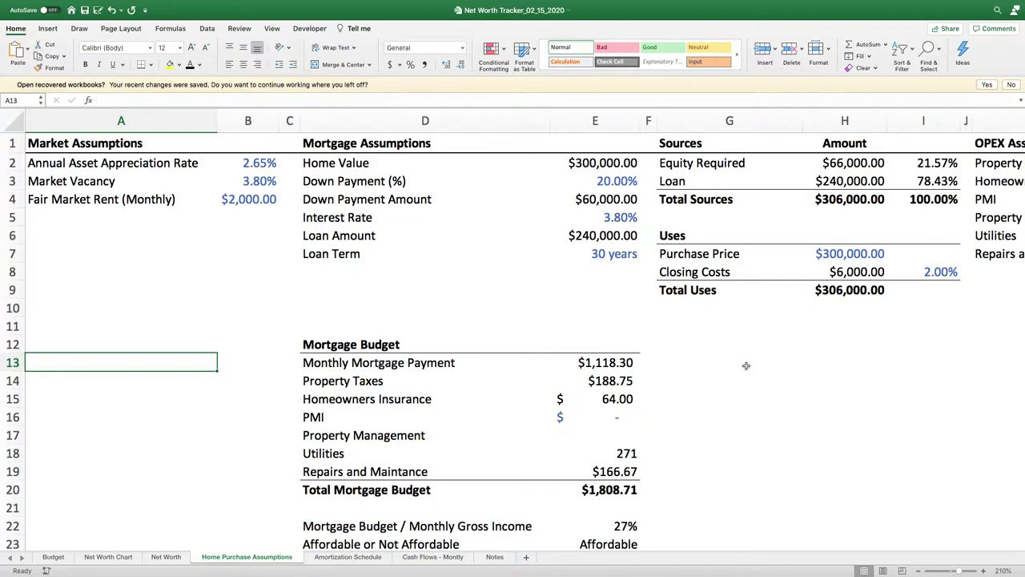
Look over the mortgage assumptions, sources and uses, and mortgage budget sections of the Home Purchase Assumptions sheet.
{"action": "left_click", "coordinate": [757, 436]}
{"action": "scroll", "coordinate": [756, 430], "scroll_direction": "down", "scroll_amount": 1}
{"action": "scroll", "coordinate": [757, 428], "scroll_direction": "down", "scroll_amount": 3}
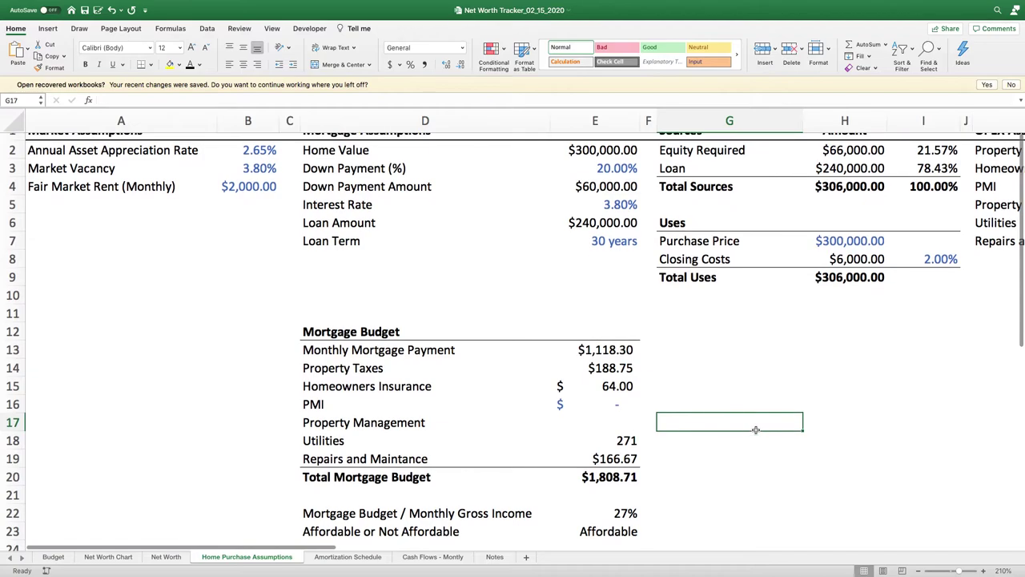
{"action": "left_click", "coordinate": [778, 435]}
{"action": "scroll", "coordinate": [778, 414], "scroll_direction": "down", "scroll_amount": 2}
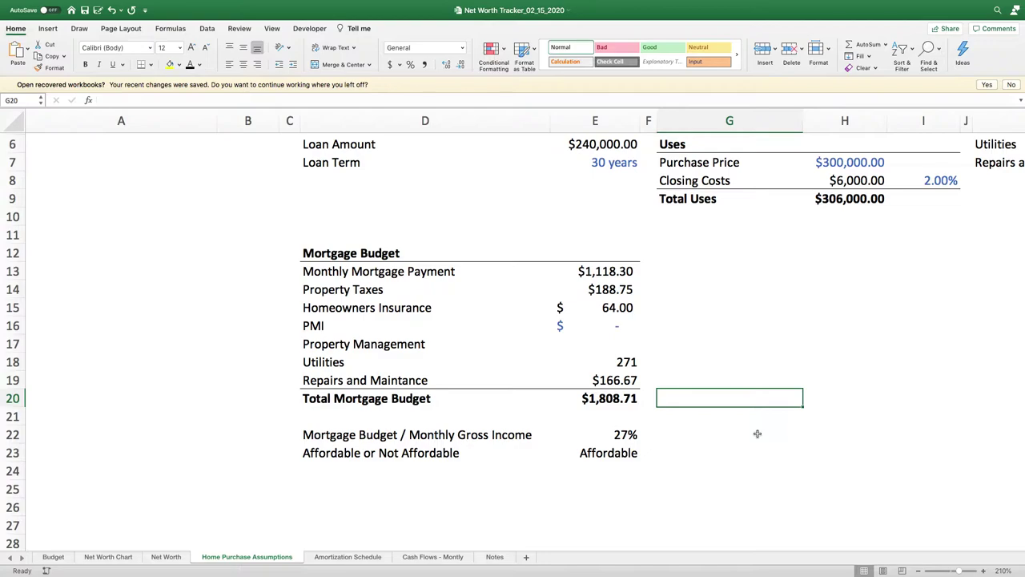
{"action": "key", "text": "Right"}
{"action": "key", "text": "Right"}
{"action": "key", "text": "Right"}
{"action": "key", "text": "Right"}
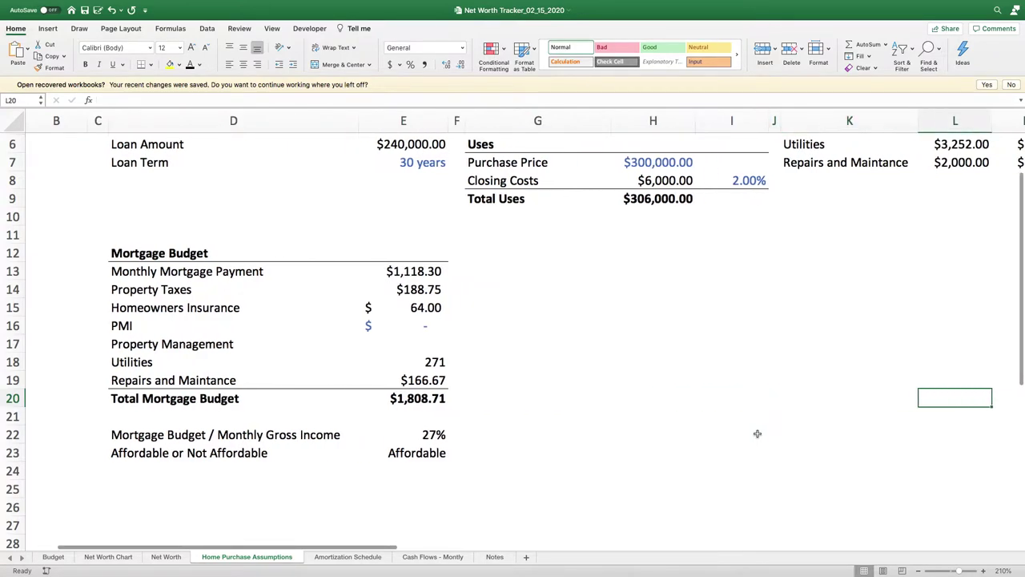
{"action": "scroll", "coordinate": [757, 434], "scroll_direction": "down", "scroll_amount": 3}
{"action": "scroll", "coordinate": [749, 408], "scroll_direction": "up", "scroll_amount": 6}
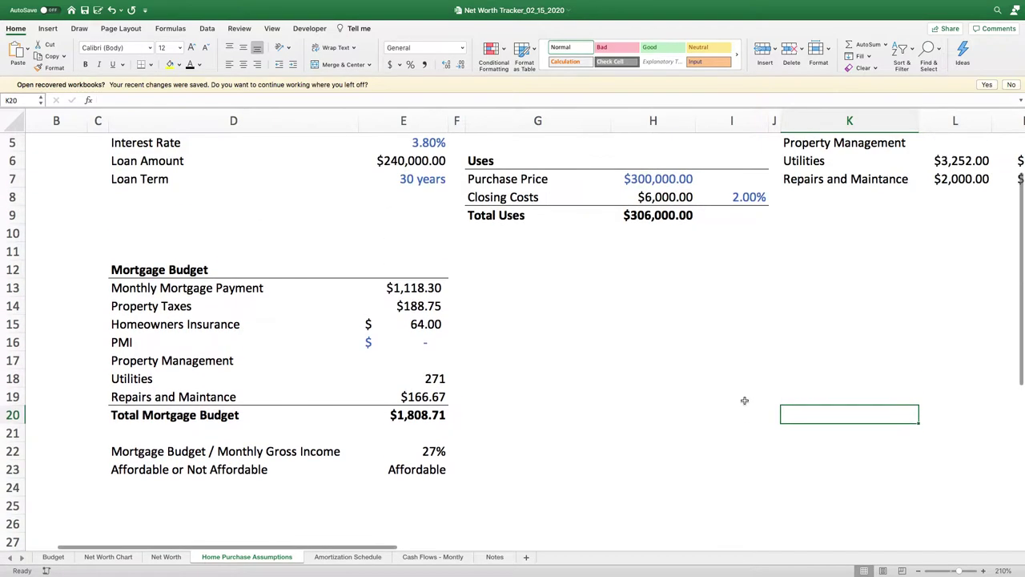
Examine the purchase price and the closing cost percentage in the Uses section.
{"action": "left_click", "coordinate": [656, 256]}
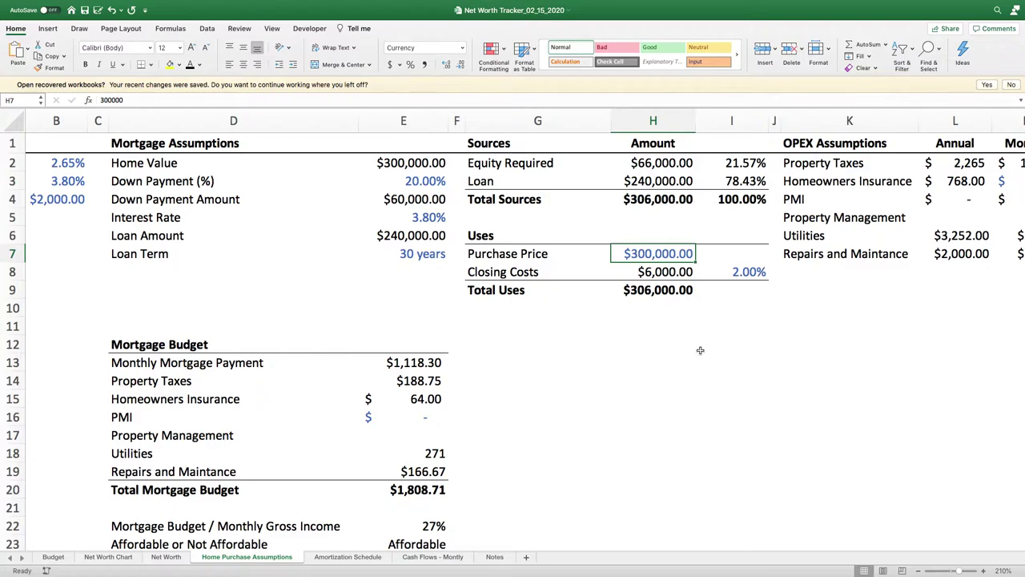
{"action": "left_click", "coordinate": [700, 350]}
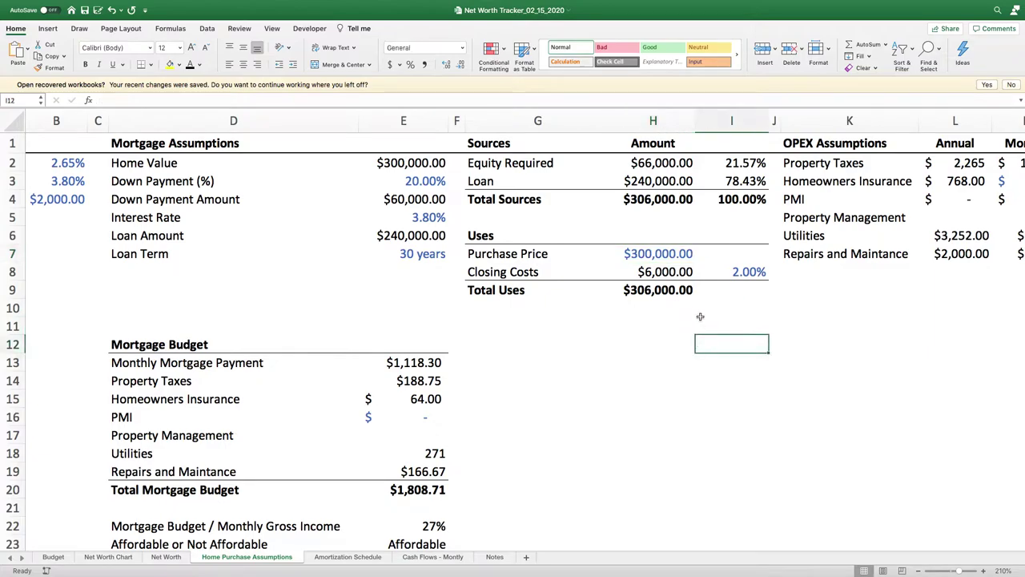
{"action": "left_click", "coordinate": [744, 271]}
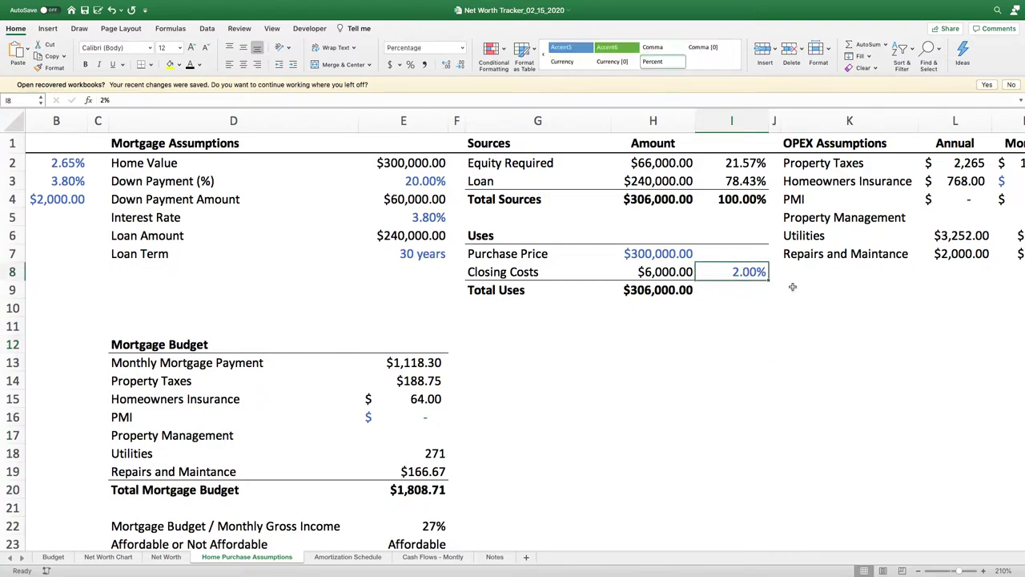
{"action": "key", "text": "Right"}
{"action": "key", "text": "Right"}
{"action": "key", "text": "Right"}
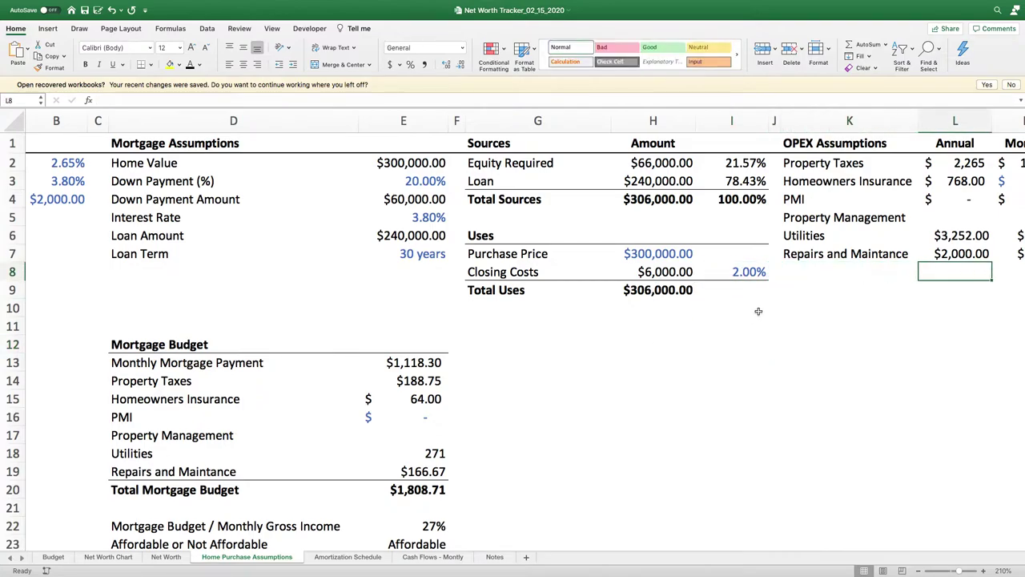
Try a closing cost rate of 6% in the Uses section and restore it to 2%.
{"action": "key", "text": "Left"}
{"action": "key", "text": "Left"}
{"action": "key", "text": "Left"}
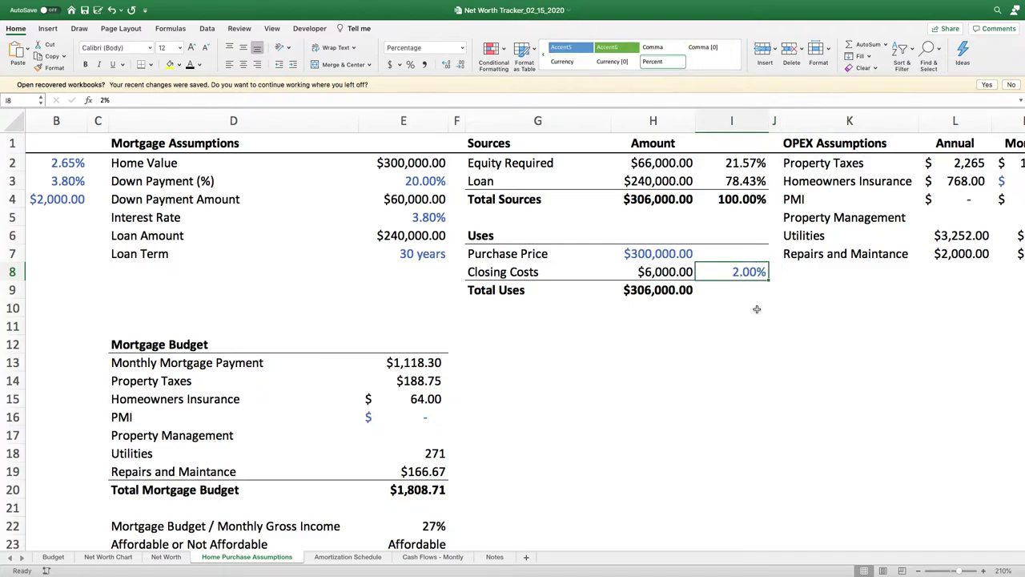
{"action": "type", "text": "6"}
{"action": "key", "text": "Return"}
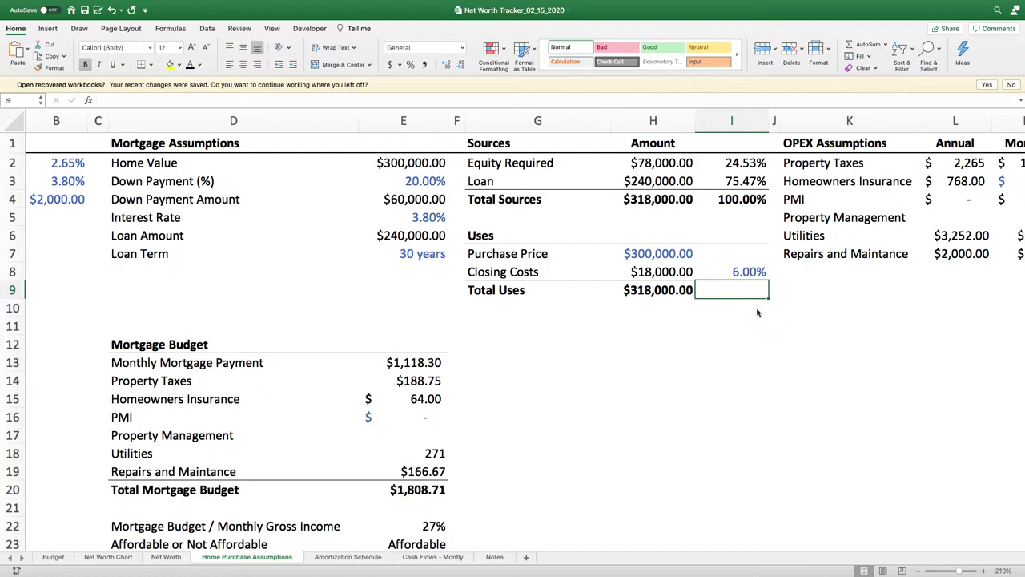
{"action": "key", "text": "Up"}
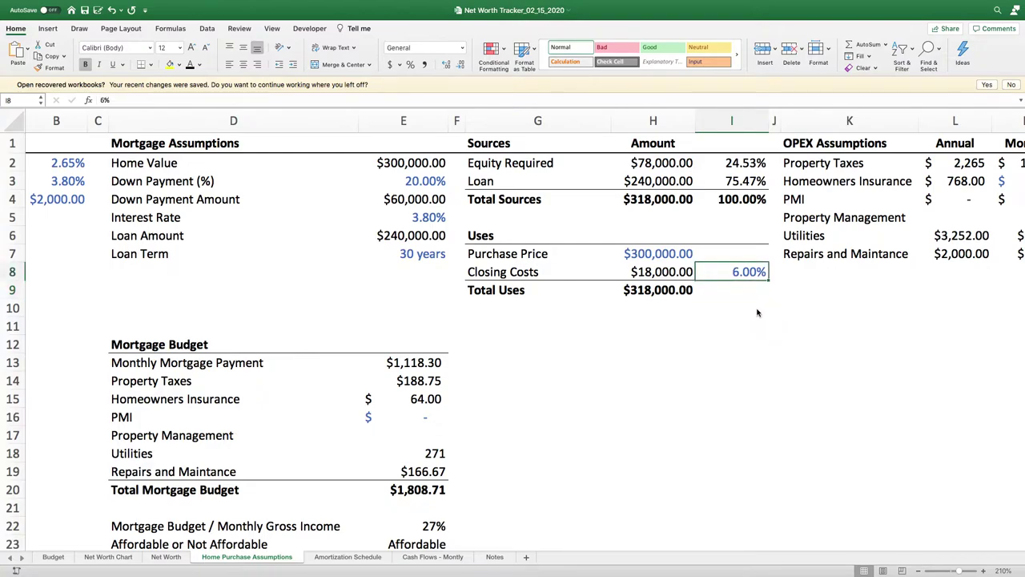
{"action": "type", "text": "2"}
{"action": "key", "text": "Return"}
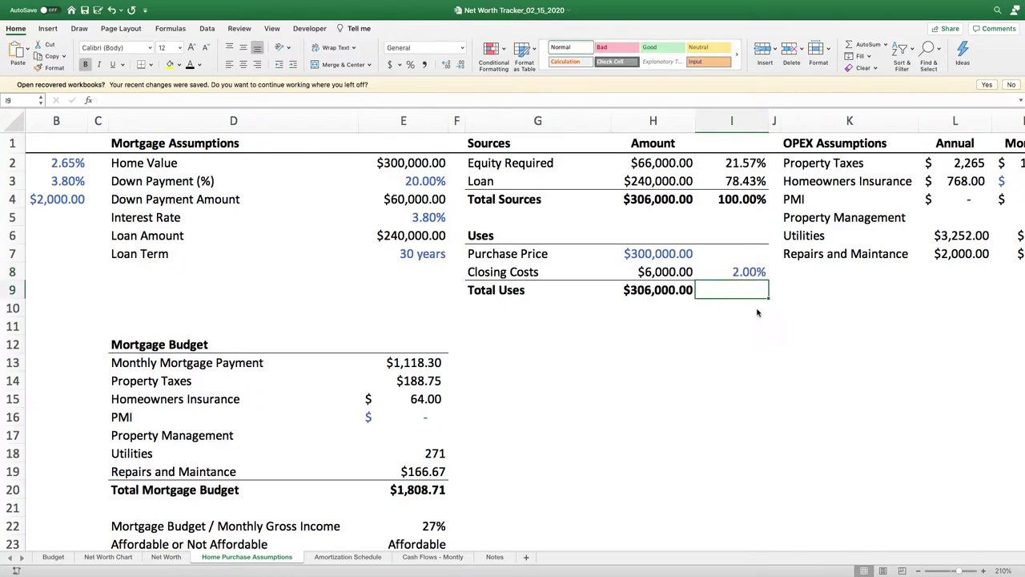
Inspect the closing costs and total uses formulas, and how the down payment amount is calculated from the home value.
{"action": "left_click", "coordinate": [647, 272]}
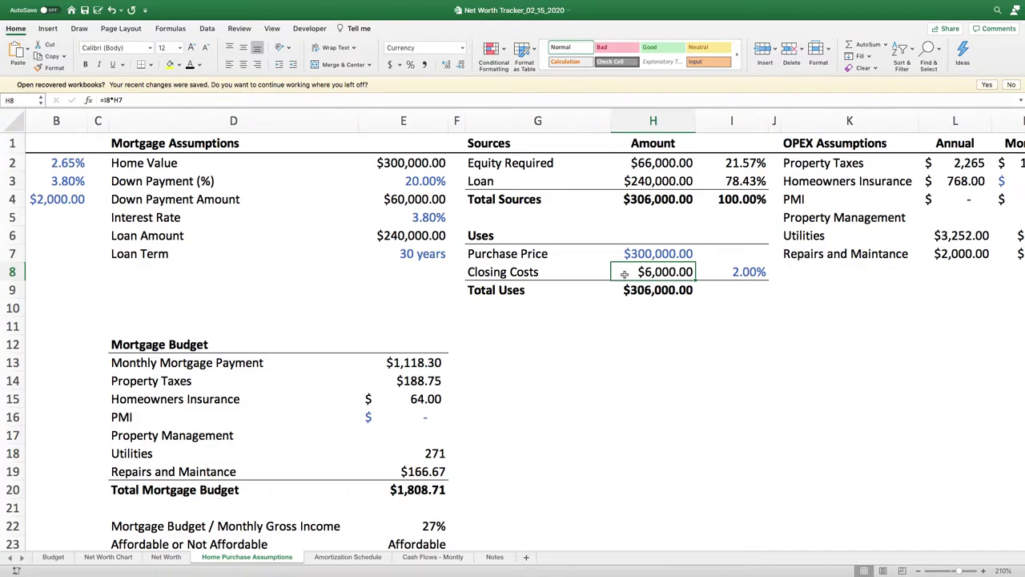
{"action": "left_click", "coordinate": [655, 293]}
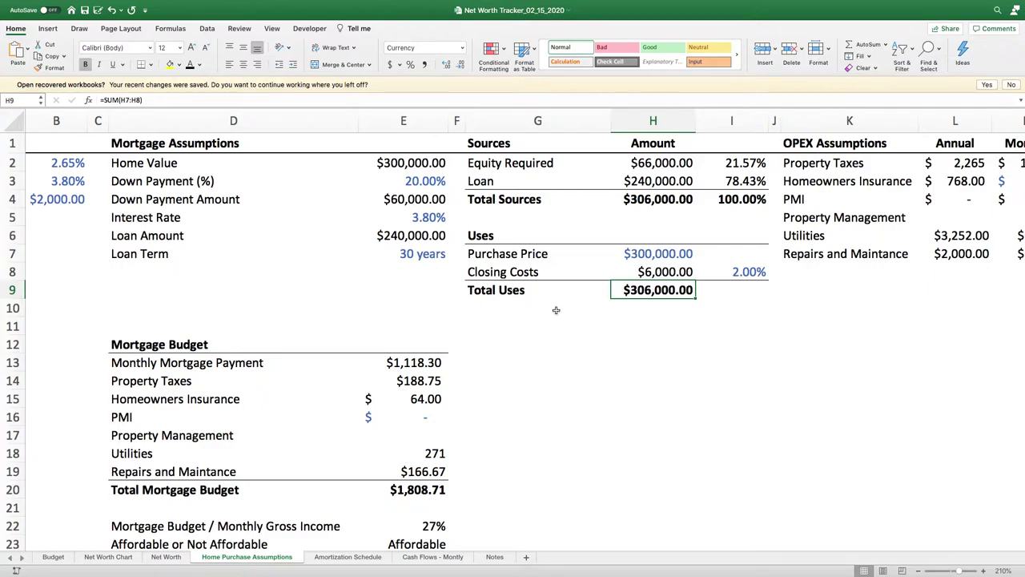
{"action": "left_click", "coordinate": [432, 182]}
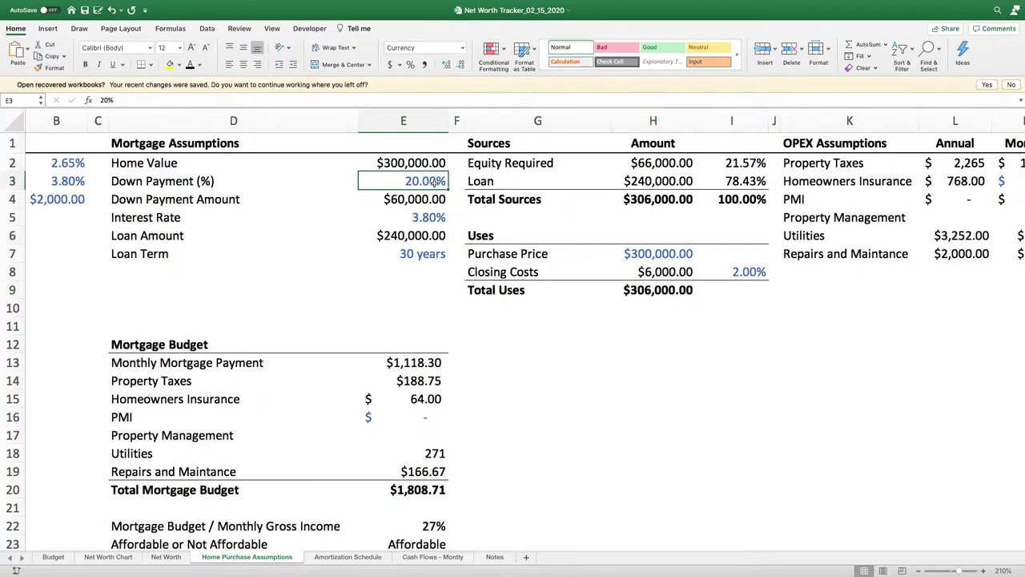
{"action": "left_click", "coordinate": [427, 202]}
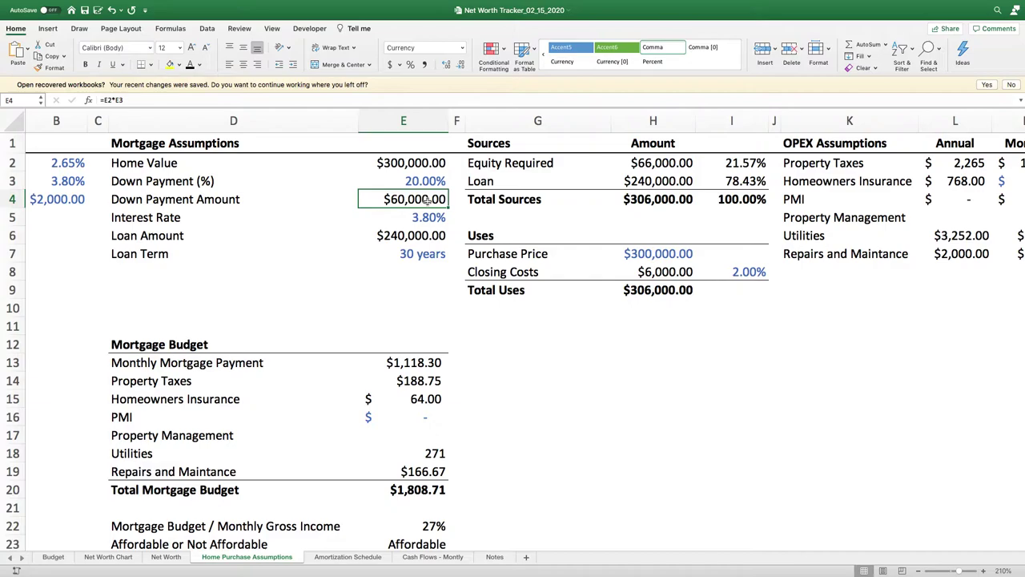
{"action": "double_click", "coordinate": [427, 200]}
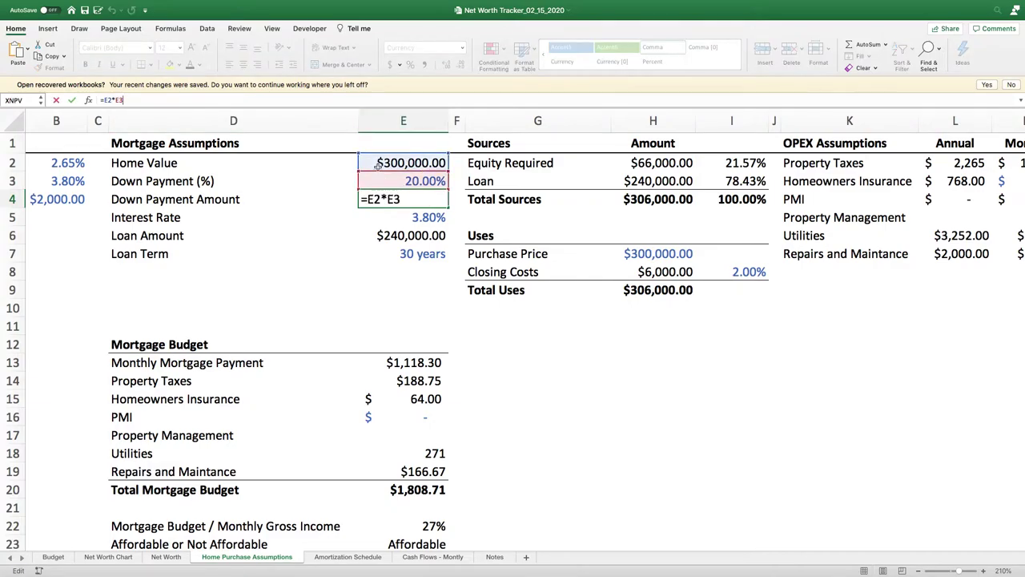
{"action": "left_click", "coordinate": [536, 326]}
{"action": "left_click", "coordinate": [416, 201]}
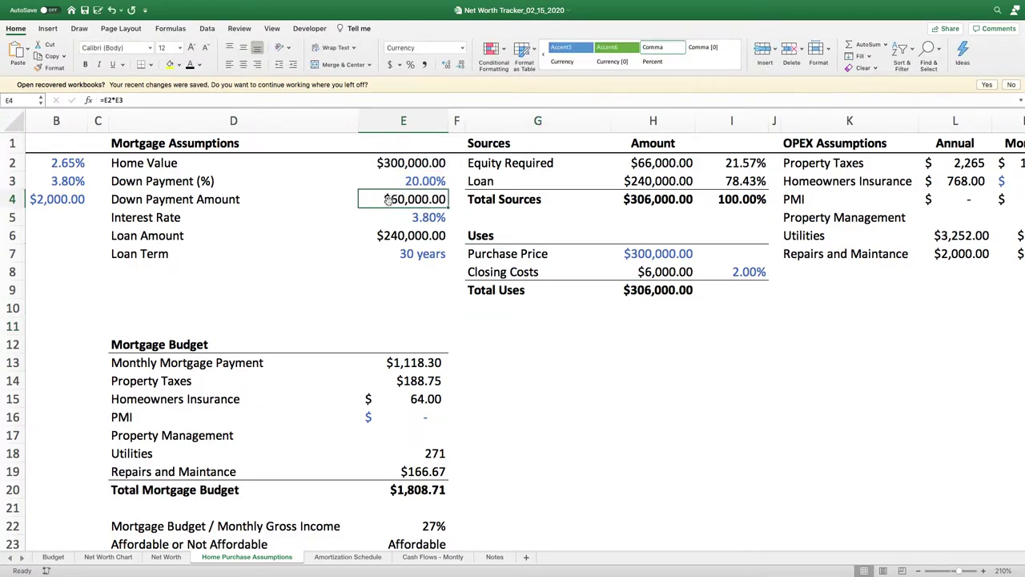
Compare the closing costs and down payment amount with the equity required, and inspect the equity and loan formulas under Sources.
{"action": "left_click", "coordinate": [658, 273]}
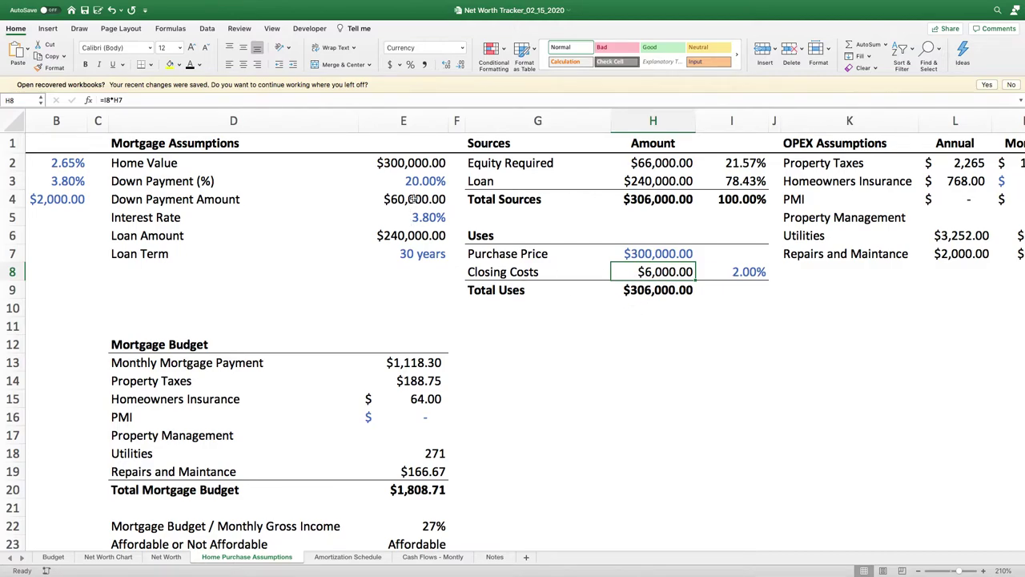
{"action": "left_click", "coordinate": [655, 165]}
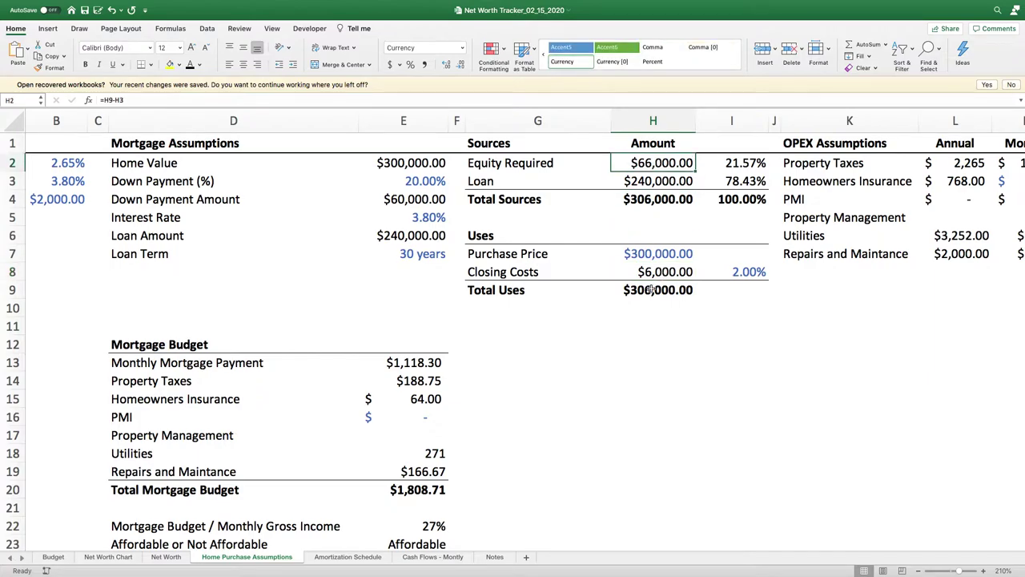
{"action": "left_click", "coordinate": [427, 199]}
{"action": "left_click", "coordinate": [651, 274]}
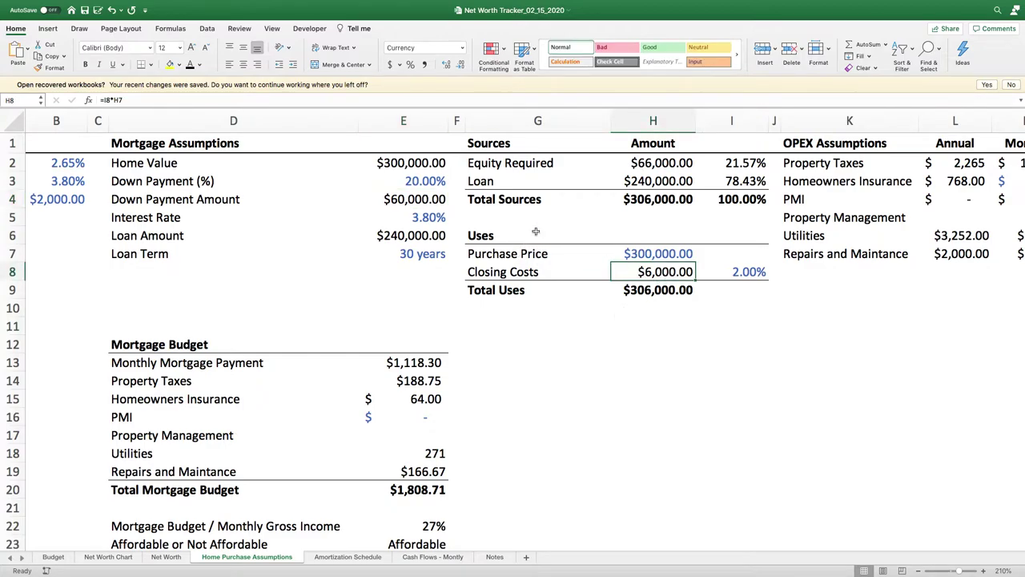
{"action": "left_click", "coordinate": [658, 163]}
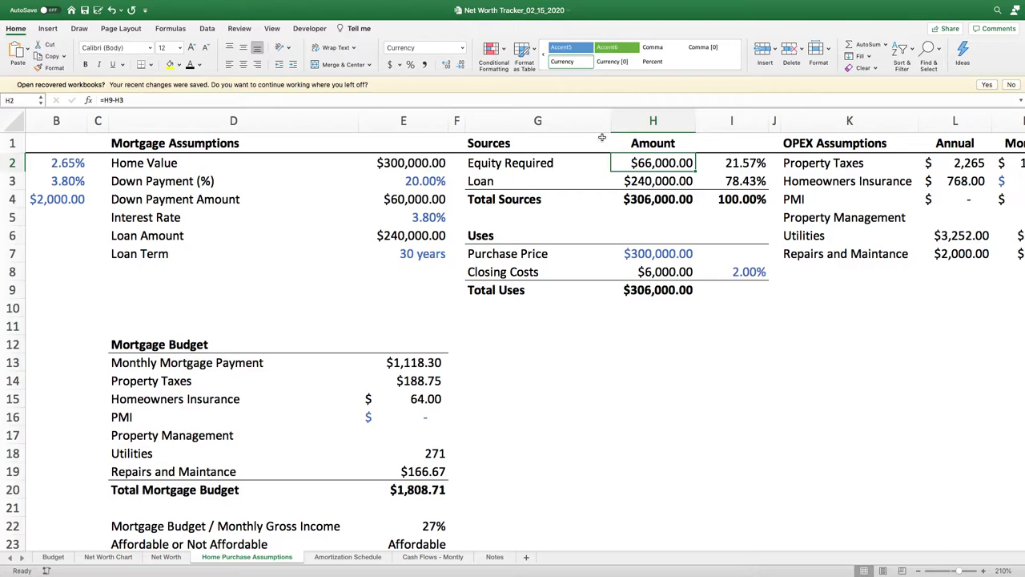
{"action": "key", "text": "Down"}
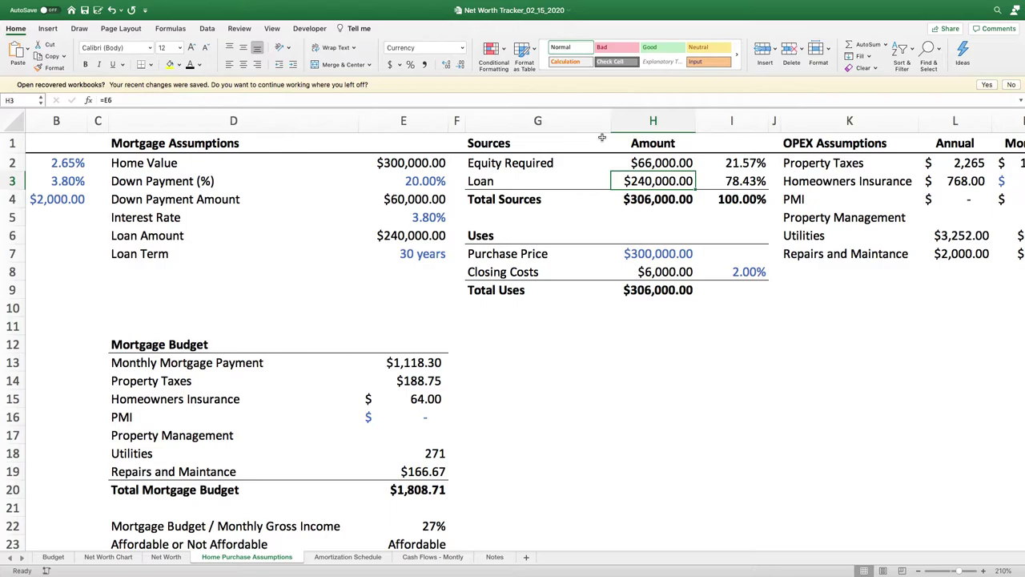
Examine the interest rate and loan amount, and trace the monthly mortgage payment to its source cell E9.
{"action": "left_click", "coordinate": [426, 293]}
{"action": "left_click", "coordinate": [426, 218]}
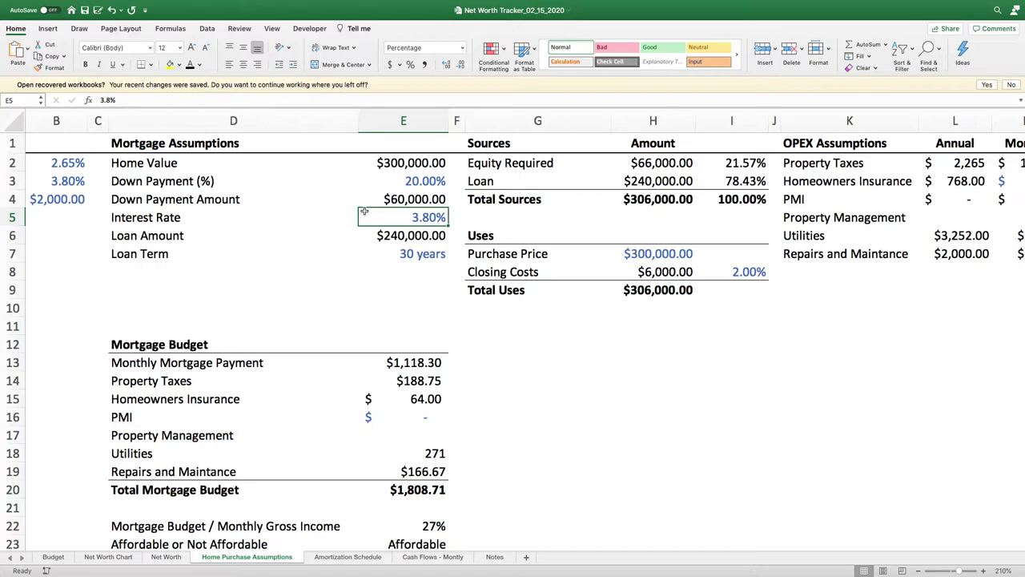
{"action": "left_click", "coordinate": [418, 239]}
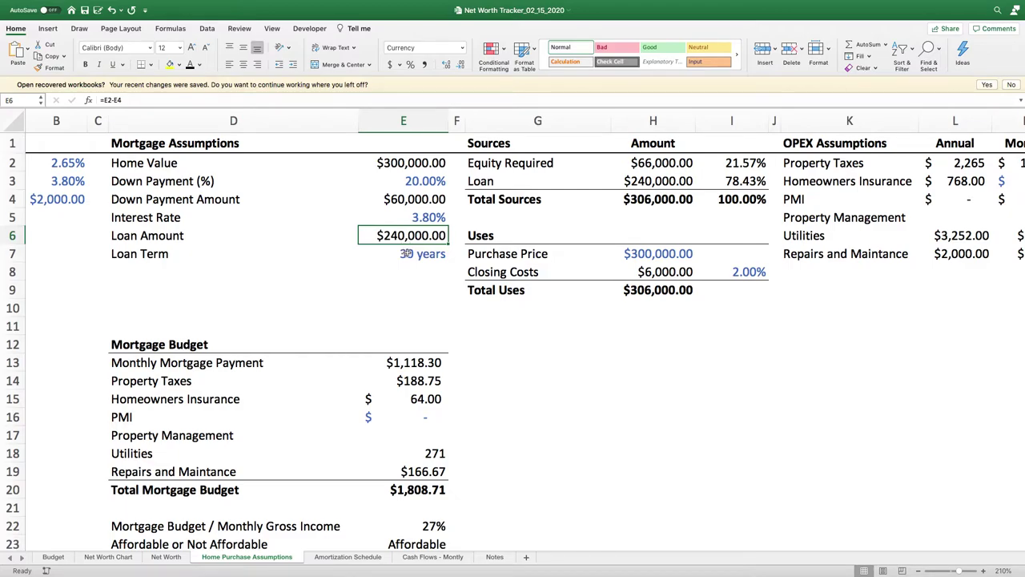
{"action": "left_click", "coordinate": [139, 370]}
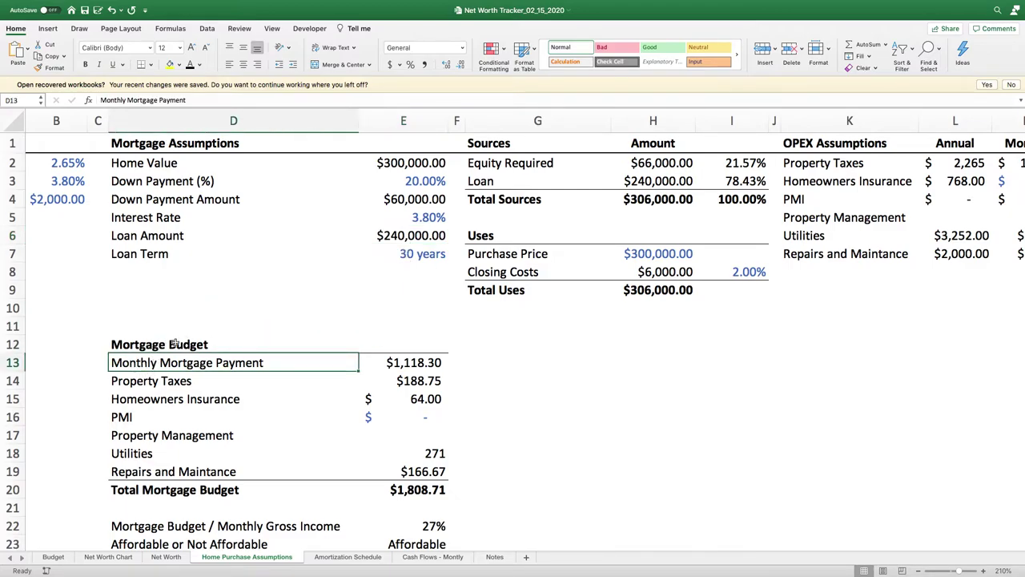
{"action": "left_click", "coordinate": [408, 368]}
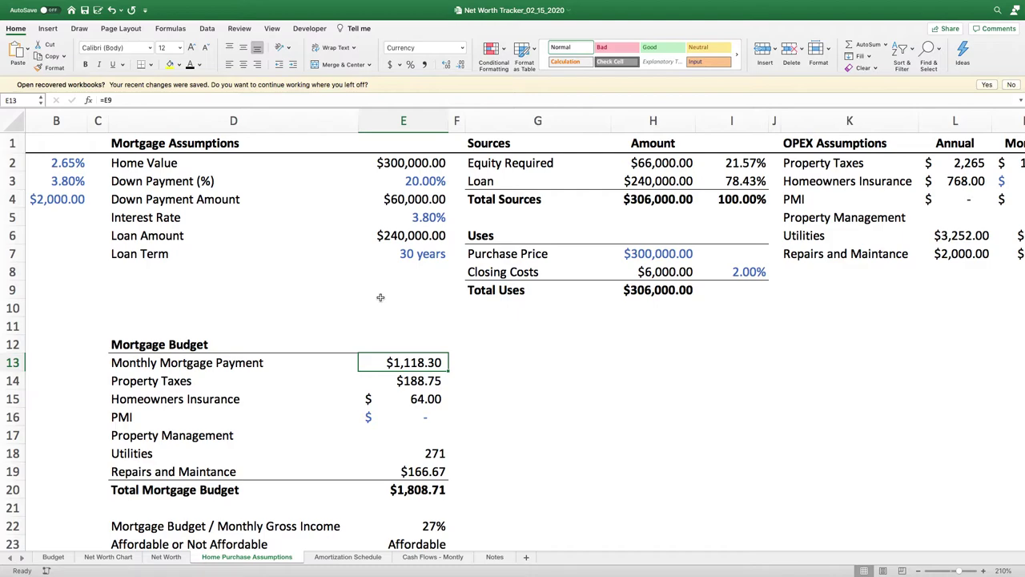
{"action": "left_click", "coordinate": [380, 297]}
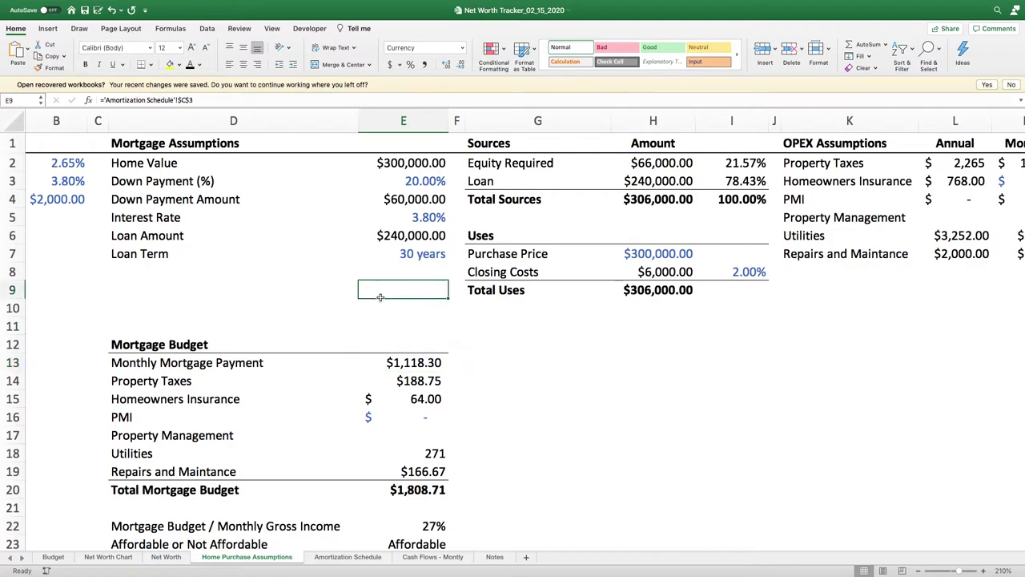
Review the property taxes, homeowners insurance, PMI and property management entries in the Mortgage Budget.
{"action": "key", "text": "Left"}
{"action": "key", "text": "Left"}
{"action": "key", "text": "Left"}
{"action": "key", "text": "Left"}
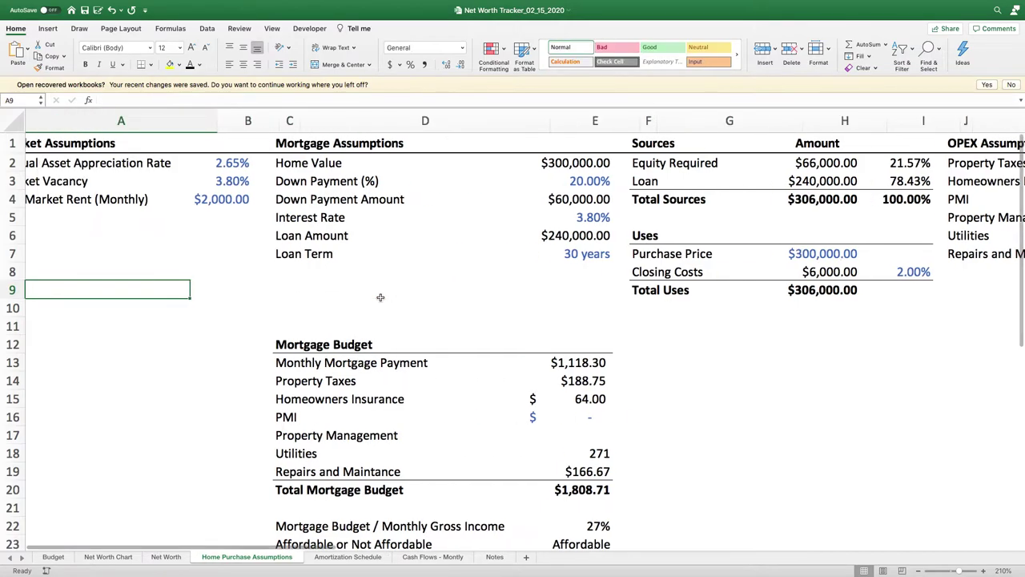
{"action": "left_click", "coordinate": [763, 379]}
{"action": "scroll", "coordinate": [763, 373], "scroll_direction": "down", "scroll_amount": 1}
{"action": "scroll", "coordinate": [763, 371], "scroll_direction": "down", "scroll_amount": 2}
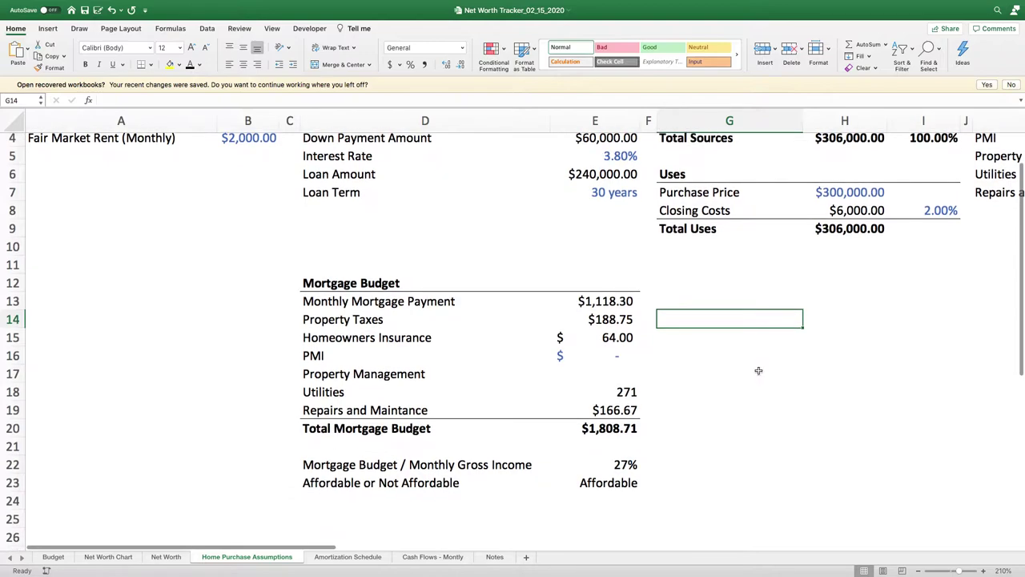
{"action": "left_click", "coordinate": [603, 323]}
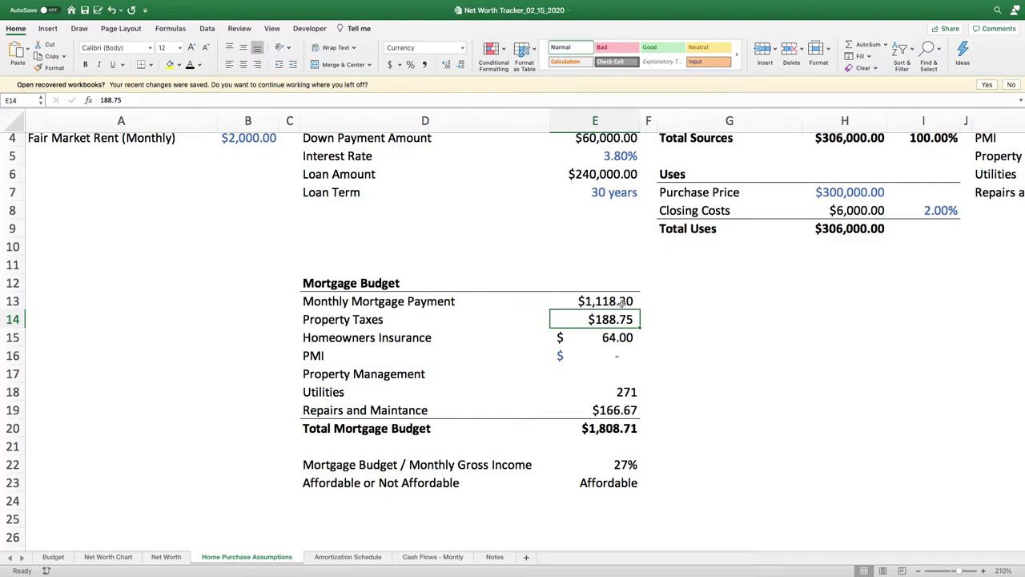
{"action": "left_click", "coordinate": [754, 357]}
{"action": "left_click", "coordinate": [329, 340]}
{"action": "left_click", "coordinate": [597, 340]}
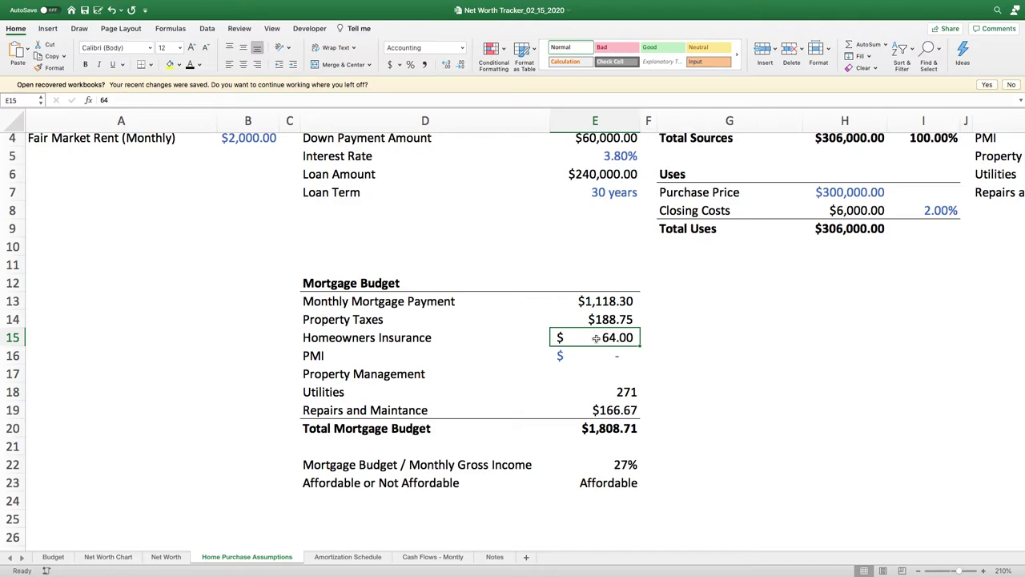
{"action": "key", "text": "Down"}
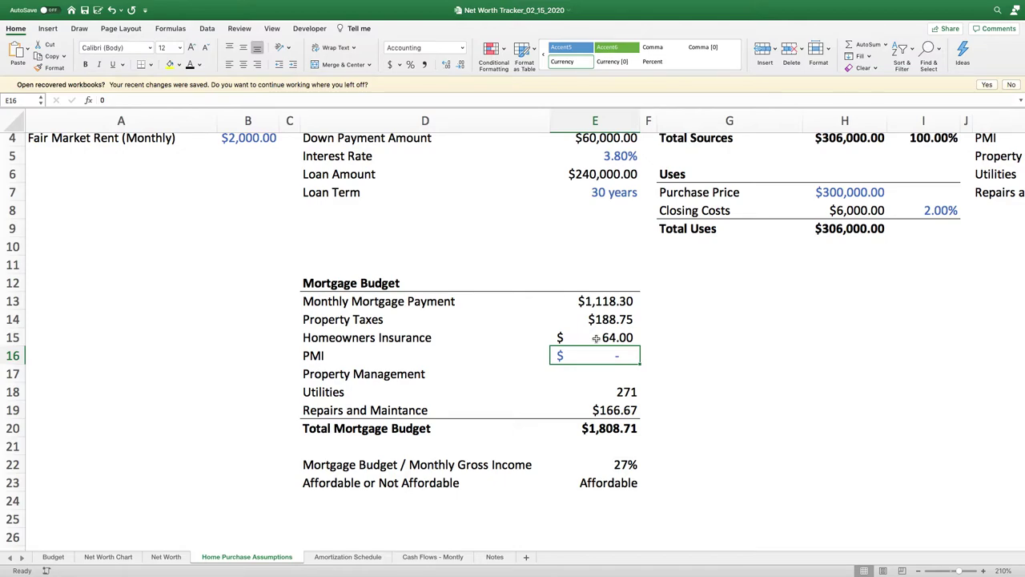
{"action": "key", "text": "Left"}
{"action": "key", "text": "Right"}
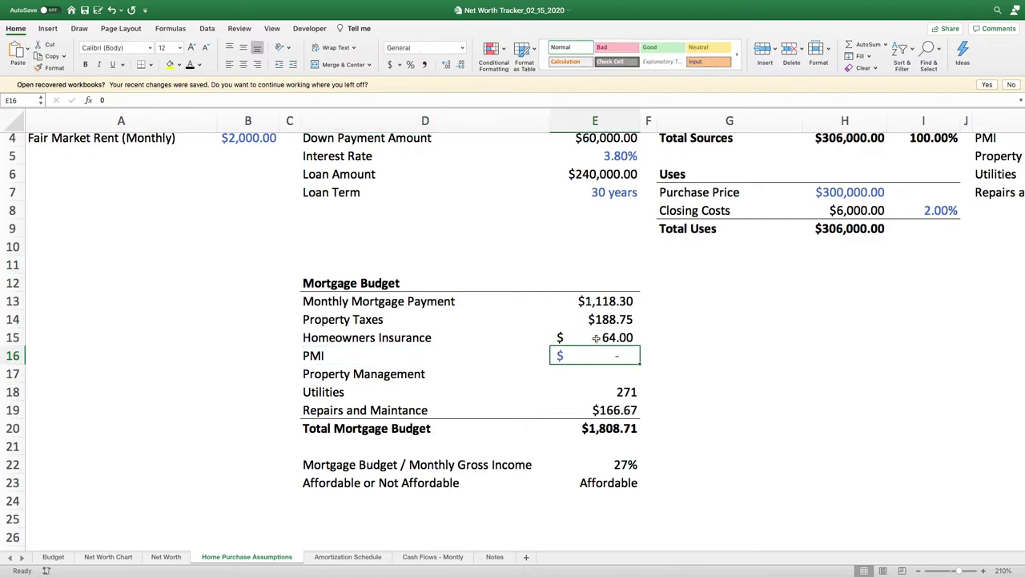
{"action": "key", "text": "Down"}
{"action": "key", "text": "Left"}
{"action": "key", "text": "Right"}
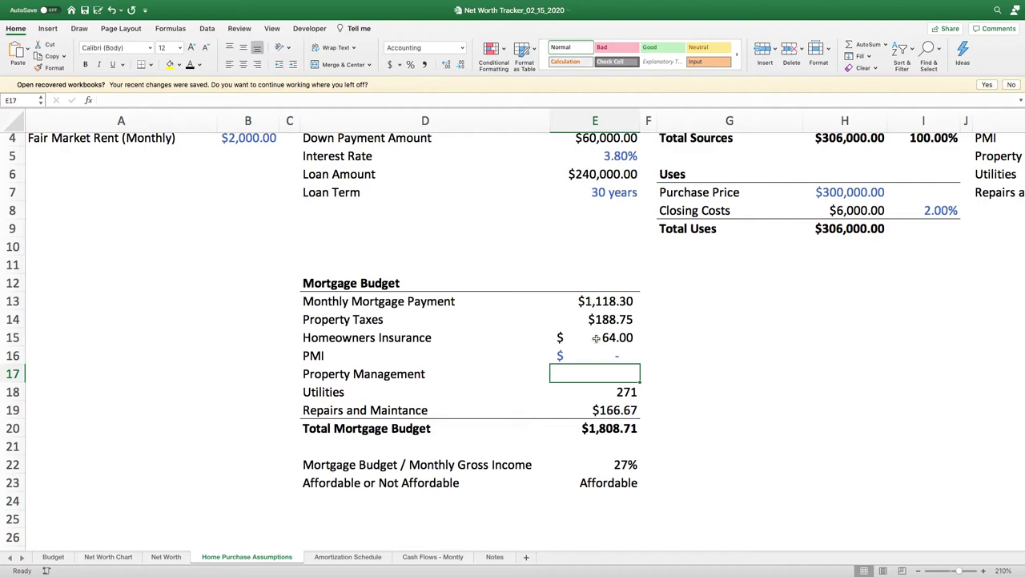
Apply the Accounting format to the Utilities amount and review the Mortgage Budget amounts through repairs and maintenance.
{"action": "key", "text": "Down"}
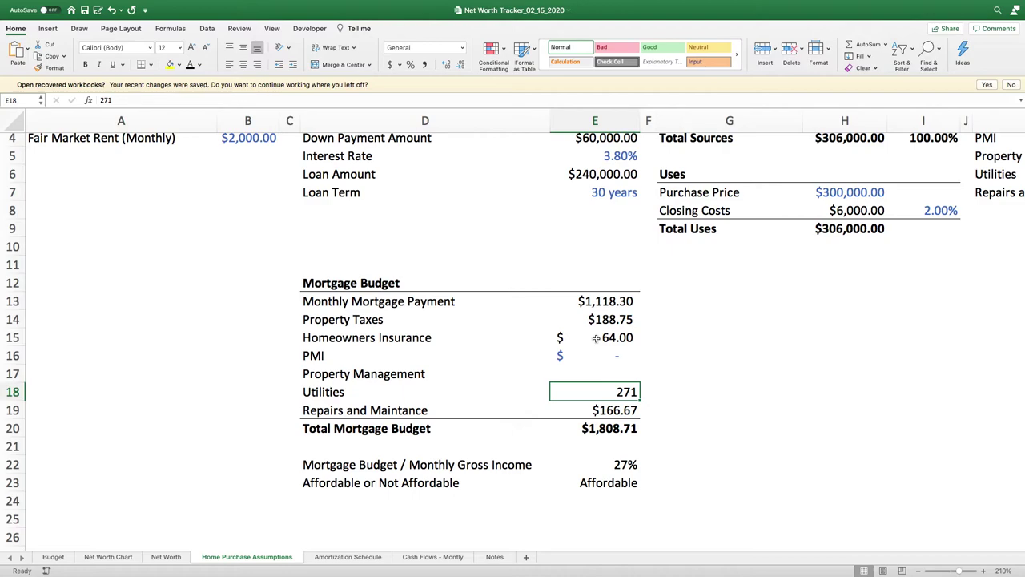
{"action": "left_click", "coordinate": [392, 66]}
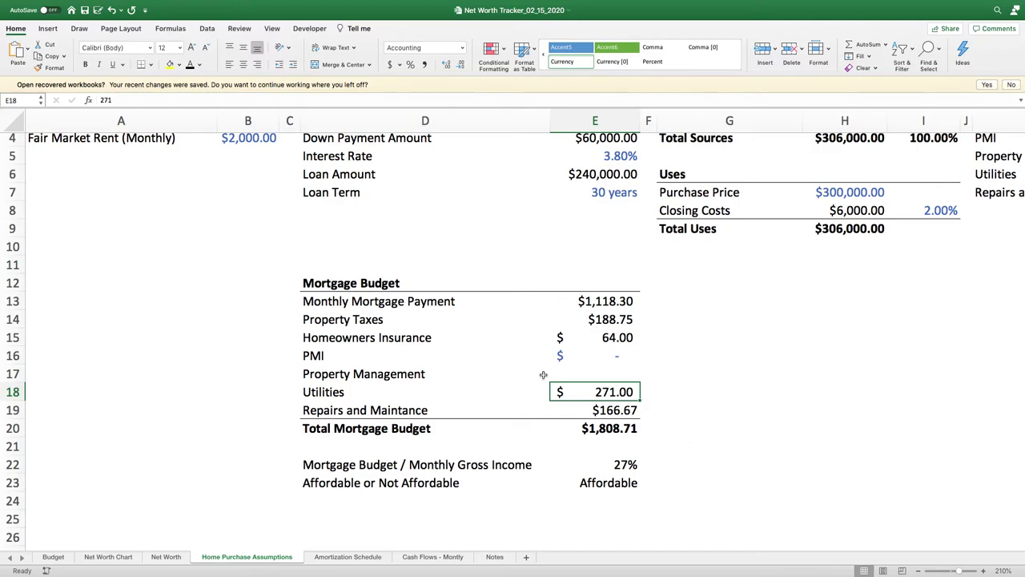
{"action": "left_click_drag", "start_coordinate": [604, 412], "coordinate": [604, 301]}
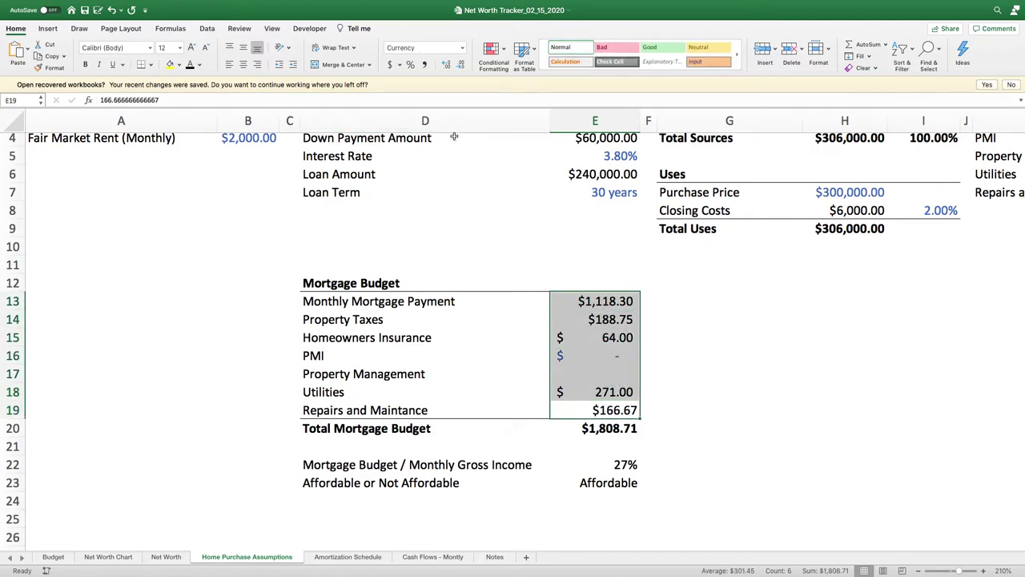
{"action": "left_click", "coordinate": [616, 412]}
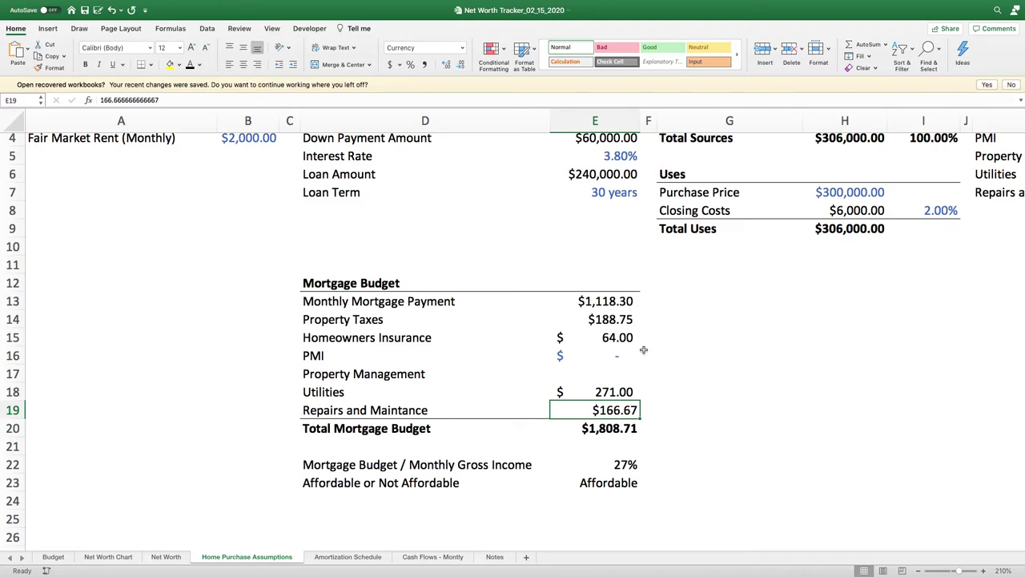
Format the Mortgage Budget amounts in E13:E20, including the total, as Currency.
{"action": "left_click_drag", "start_coordinate": [585, 303], "coordinate": [602, 429]}
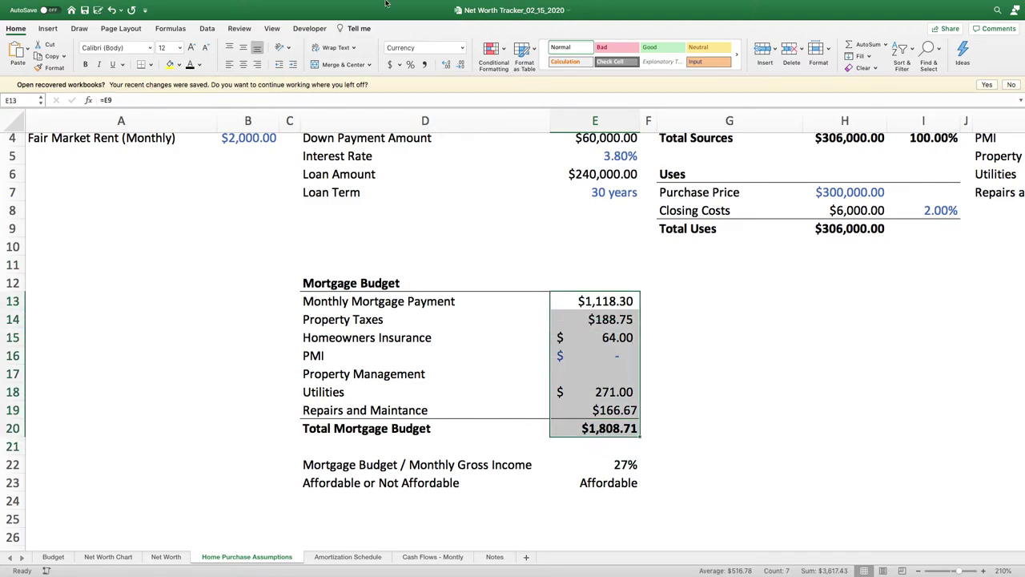
{"action": "left_click", "coordinate": [462, 47]}
{"action": "left_click", "coordinate": [452, 101]}
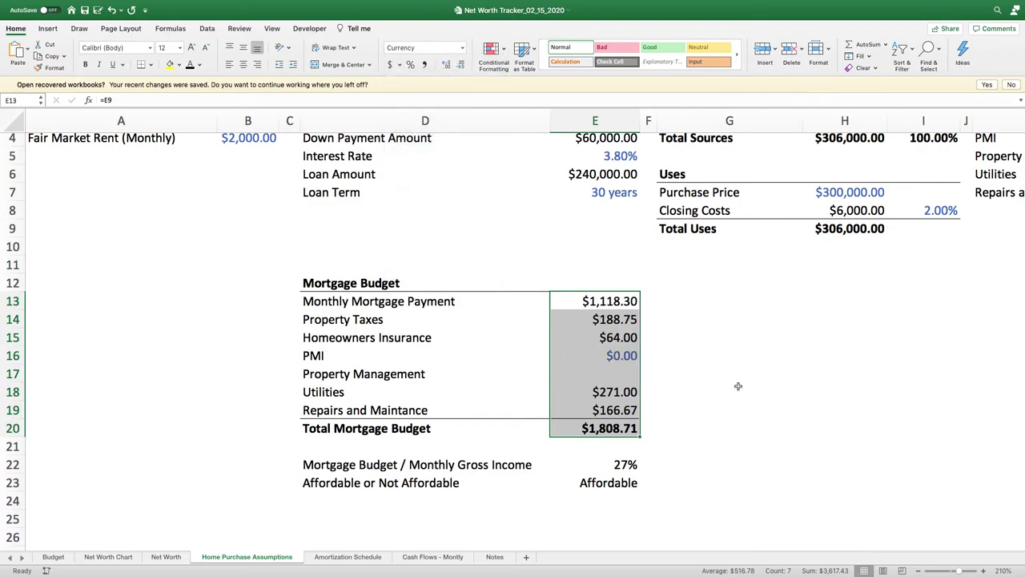
{"action": "left_click", "coordinate": [737, 374]}
Inspect the Total Mortgage Budget formula and the mortgage budget to monthly gross income formula.
{"action": "key", "text": "Down"}
{"action": "key", "text": "Left"}
{"action": "key", "text": "Left"}
{"action": "key", "text": "Down"}
{"action": "key", "text": "Down"}
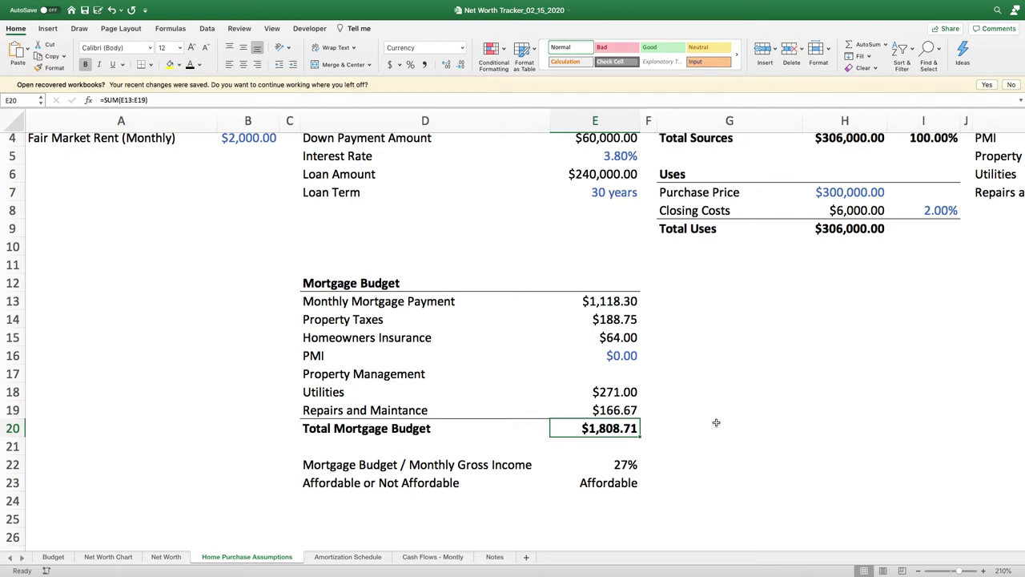
{"action": "left_click", "coordinate": [616, 467]}
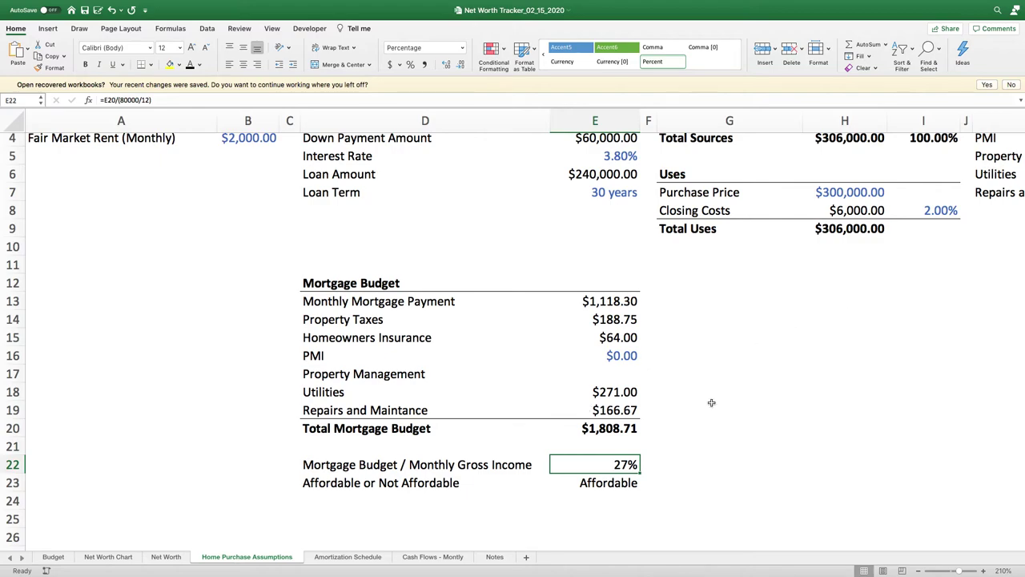
Set the purchase price under Uses to $400,000.
{"action": "left_click", "coordinate": [846, 196]}
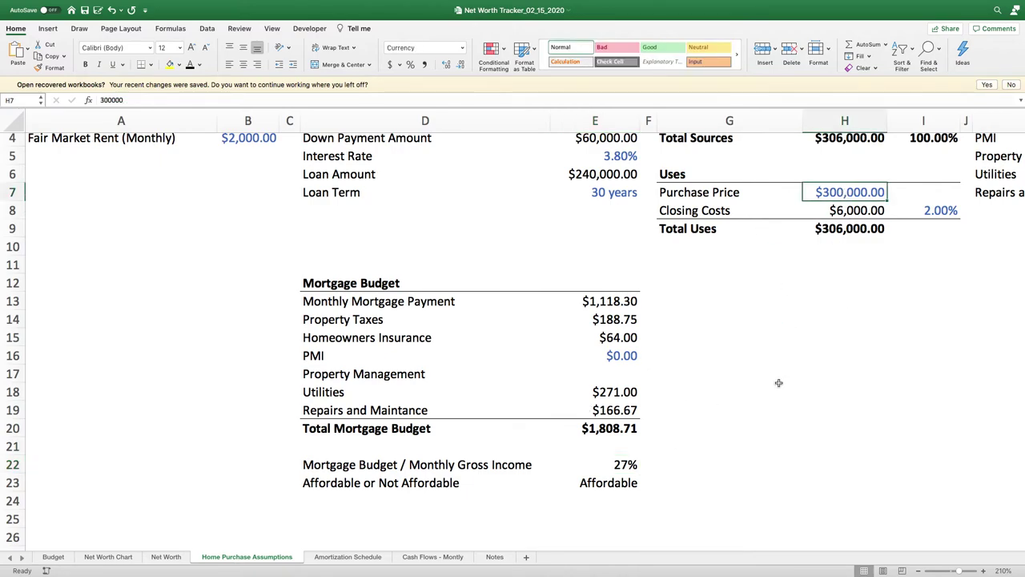
{"action": "type", "text": "400000"}
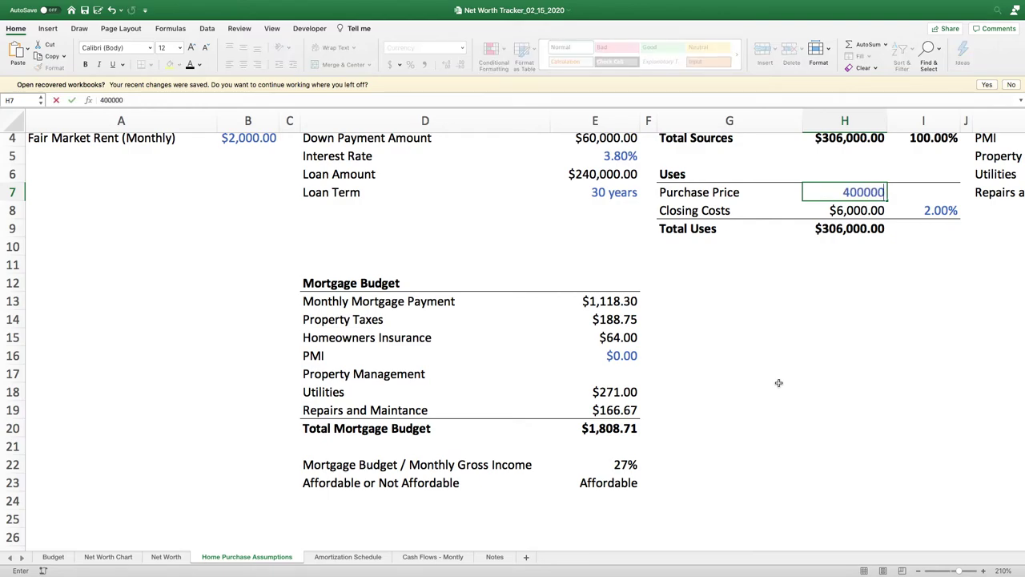
{"action": "key", "text": "Return"}
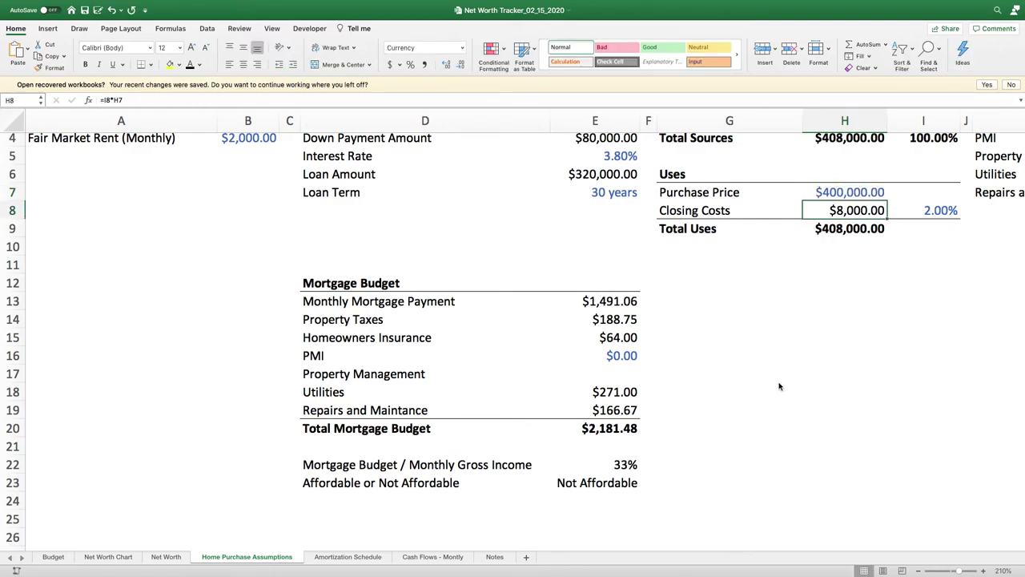
Examine how the purchase price affects the Total Mortgage Budget, the share of monthly gross income and the affordability result.
{"action": "left_click", "coordinate": [609, 463]}
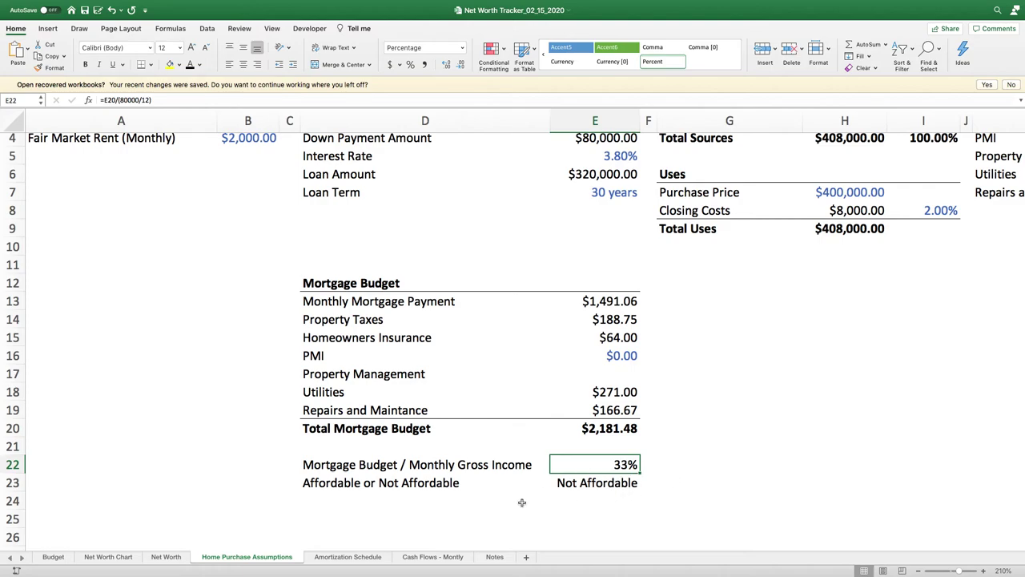
{"action": "left_click", "coordinate": [342, 429]}
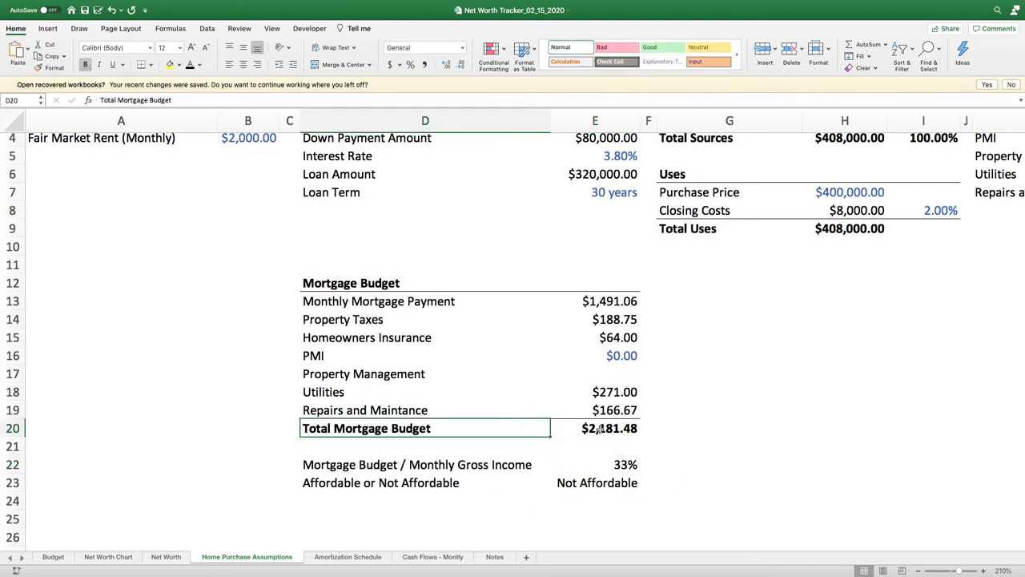
{"action": "left_click", "coordinate": [590, 430]}
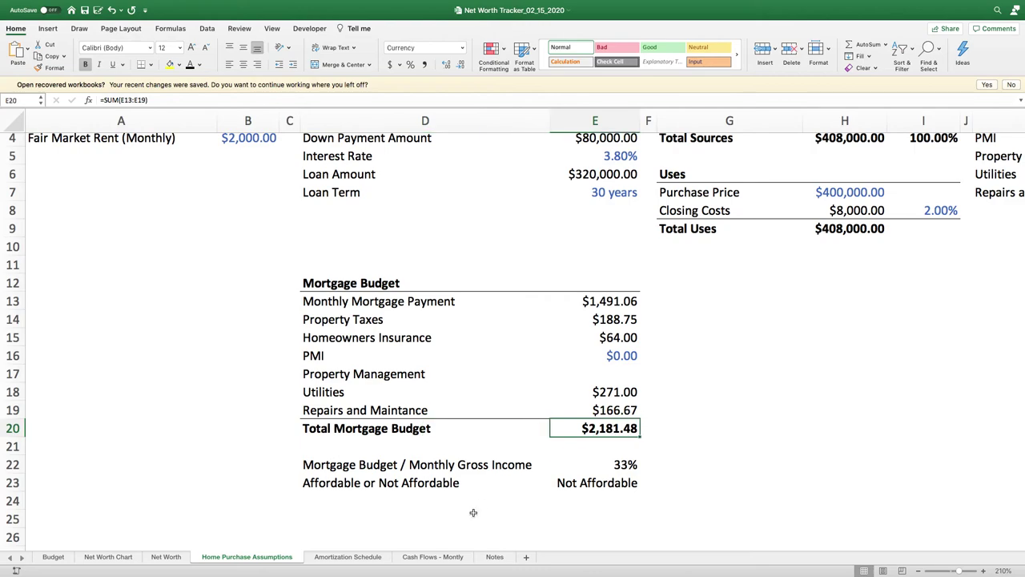
{"action": "left_click", "coordinate": [628, 465]}
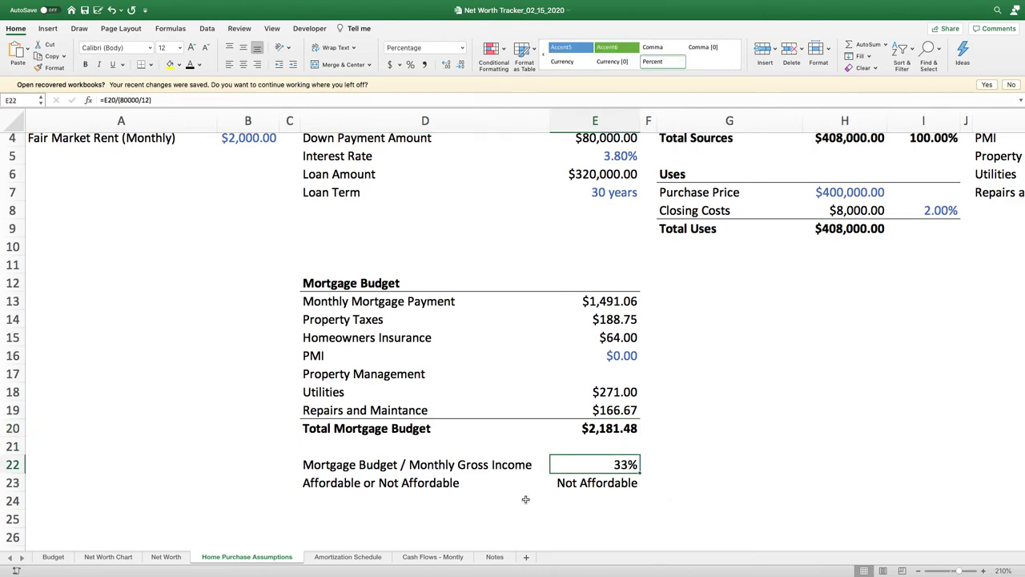
Set the purchase price under Uses back to $300,000.
{"action": "left_click", "coordinate": [750, 450]}
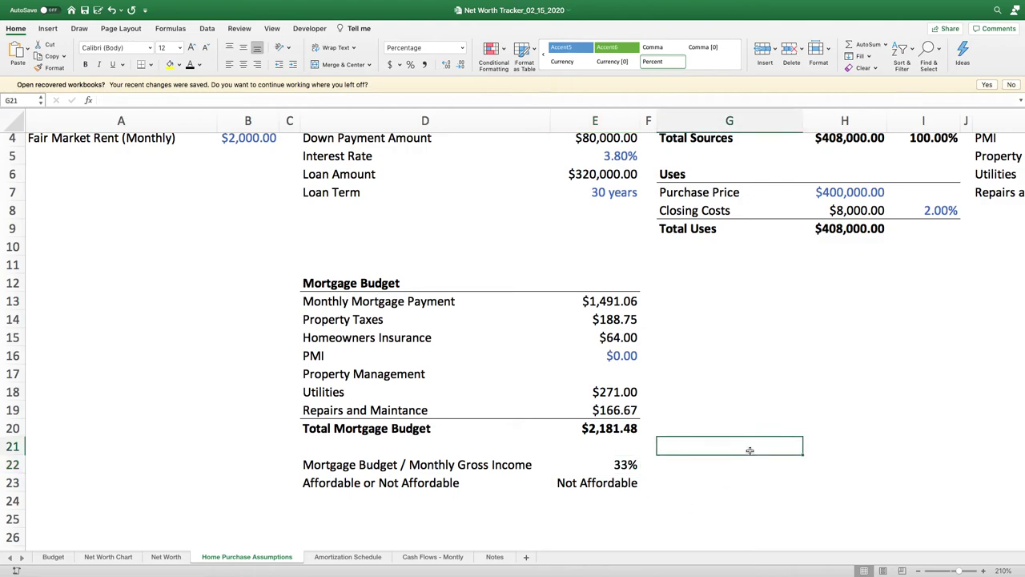
{"action": "key", "text": "Right"}
{"action": "key", "text": "Right"}
{"action": "key", "text": "Up"}
{"action": "key", "text": "Up"}
{"action": "key", "text": "Up"}
{"action": "key", "text": "Up"}
{"action": "key", "text": "Up"}
{"action": "key", "text": "Up"}
{"action": "key", "text": "Up"}
{"action": "key", "text": "Up"}
{"action": "key", "text": "Up"}
{"action": "key", "text": "Up"}
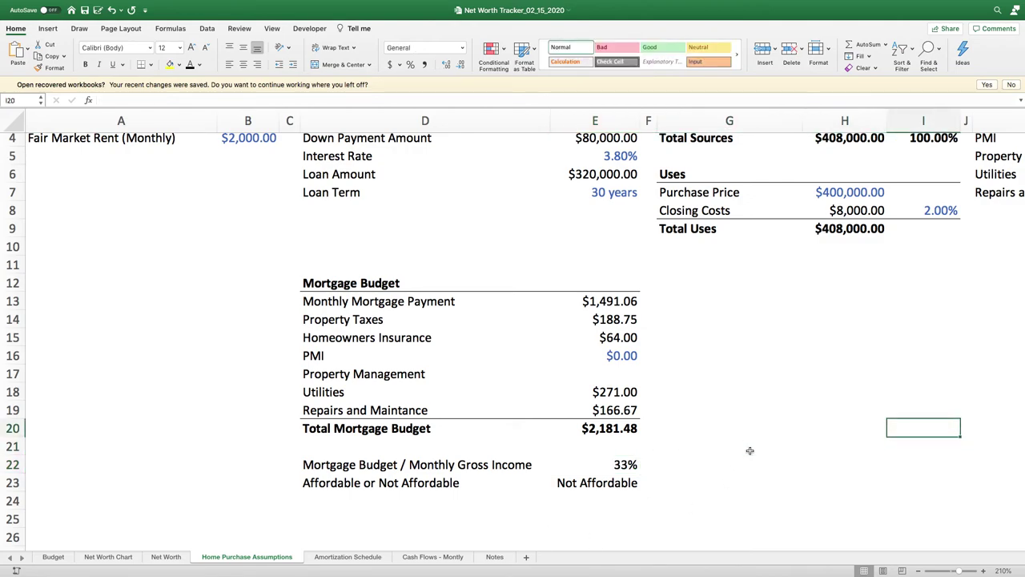
{"action": "key", "text": "Up"}
{"action": "key", "text": "Up"}
{"action": "key", "text": "Up"}
{"action": "key", "text": "Up"}
{"action": "key", "text": "Up"}
{"action": "key", "text": "Up"}
{"action": "key", "text": "Up"}
{"action": "key", "text": "Up"}
{"action": "key", "text": "Up"}
{"action": "key", "text": "Up"}
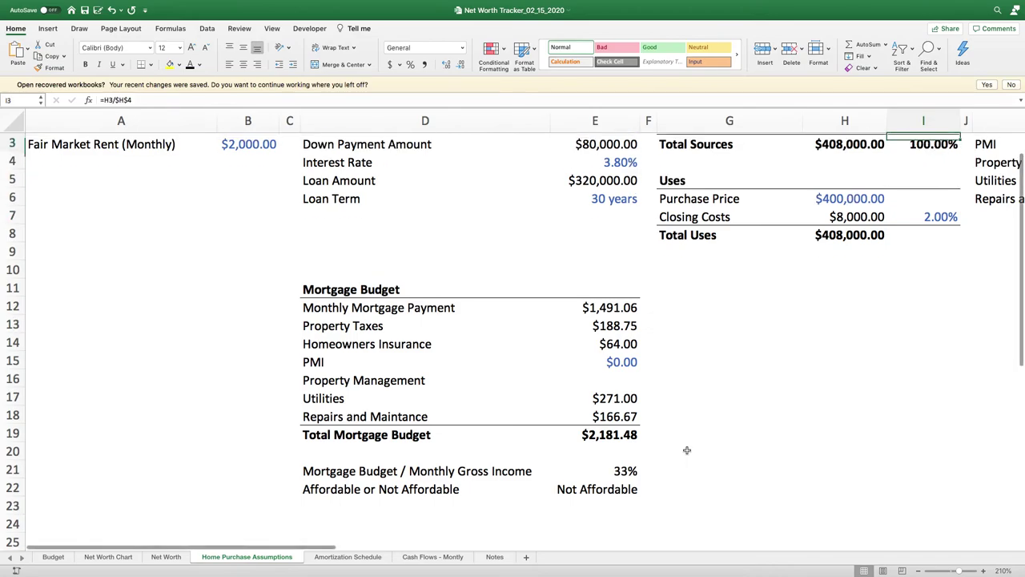
{"action": "left_click", "coordinate": [841, 255]}
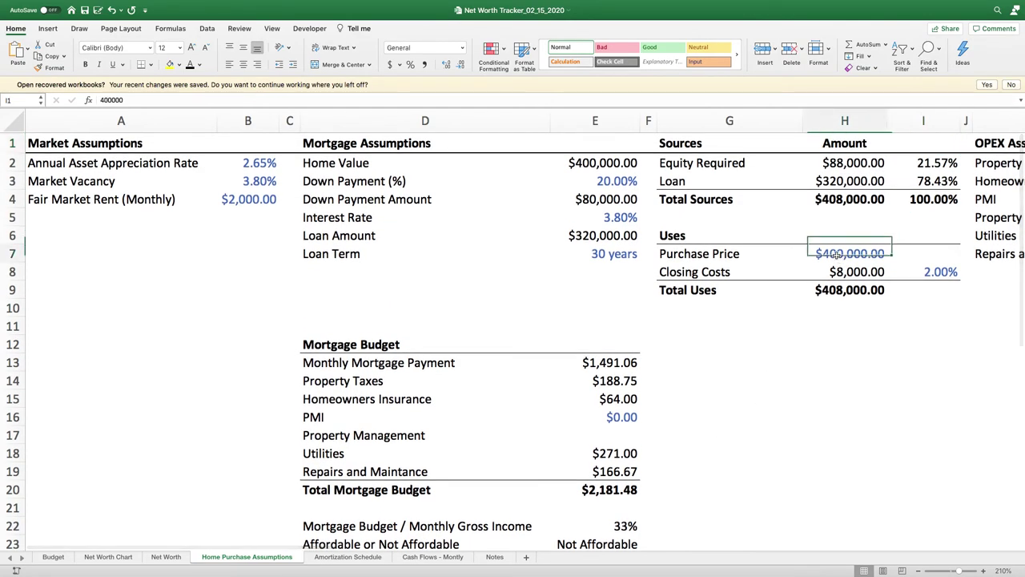
{"action": "type", "text": "300000"}
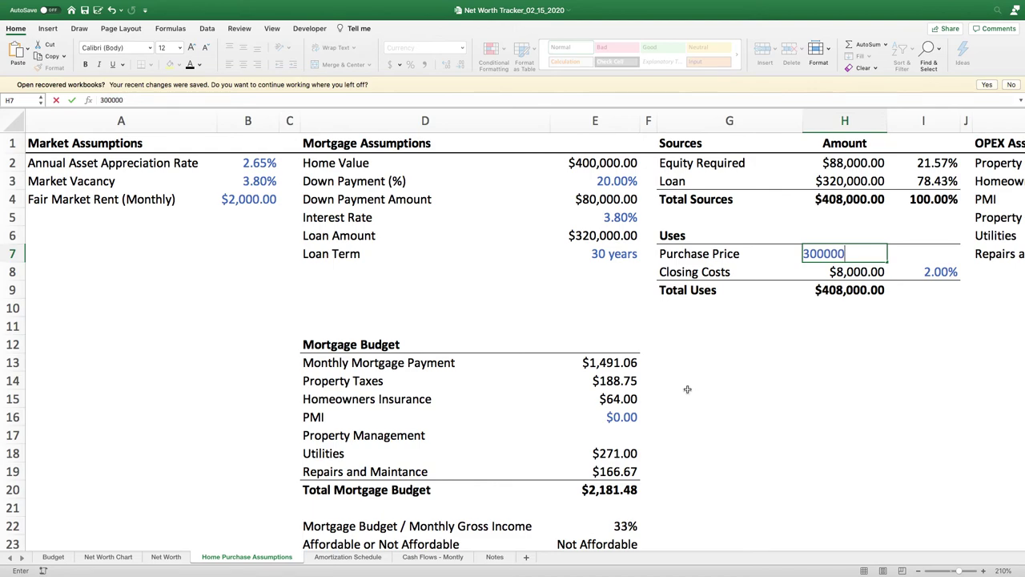
{"action": "key", "text": "Return"}
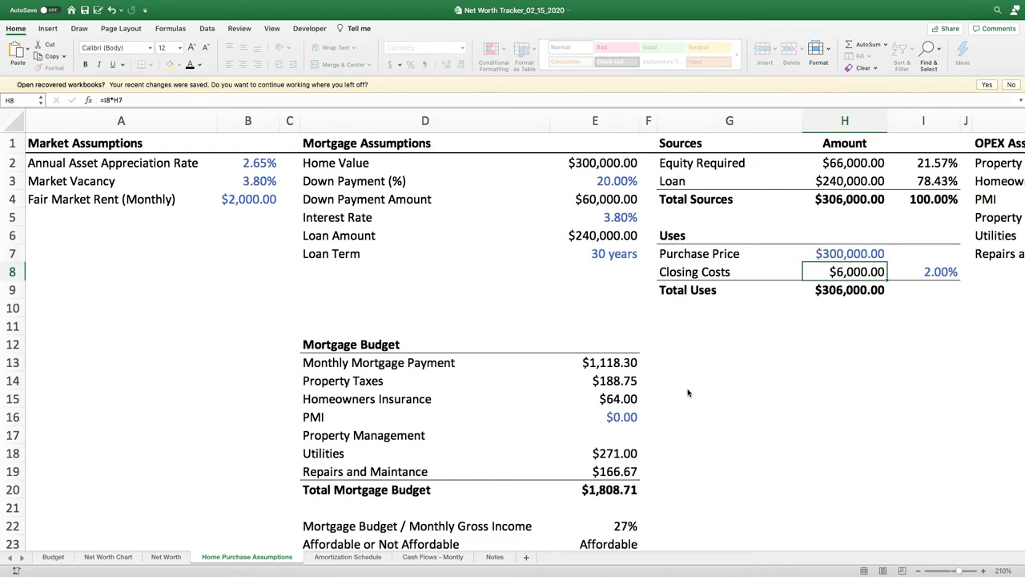
Check the mortgage budget to monthly gross income ratio in E22 for the restored purchase price.
{"action": "left_click", "coordinate": [679, 398]}
{"action": "left_click", "coordinate": [653, 489]}
{"action": "scroll", "coordinate": [657, 481], "scroll_direction": "down", "scroll_amount": 1}
{"action": "left_click", "coordinate": [622, 507]}
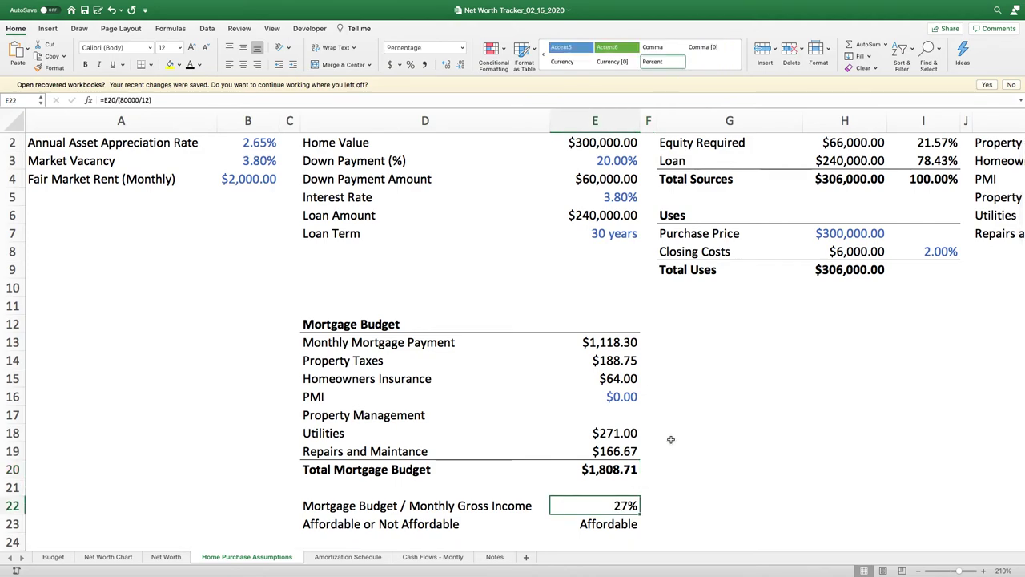
Review the whole Mortgage Budget block together with the Mortgage Assumptions inputs above it.
{"action": "scroll", "coordinate": [672, 440], "scroll_direction": "down", "scroll_amount": 1}
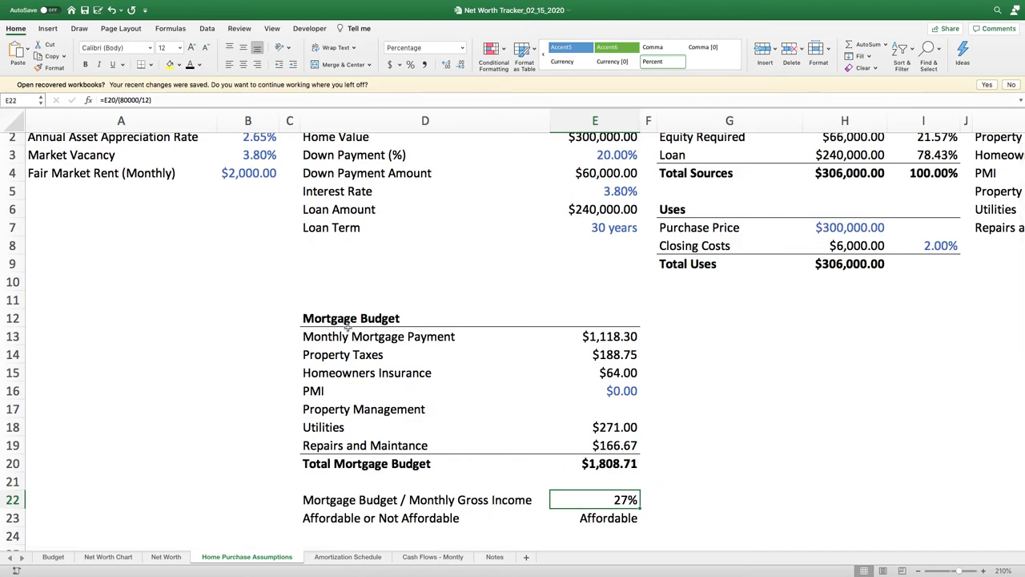
{"action": "left_click_drag", "start_coordinate": [353, 318], "coordinate": [597, 464]}
{"action": "scroll", "coordinate": [521, 433], "scroll_direction": "up", "scroll_amount": 1}
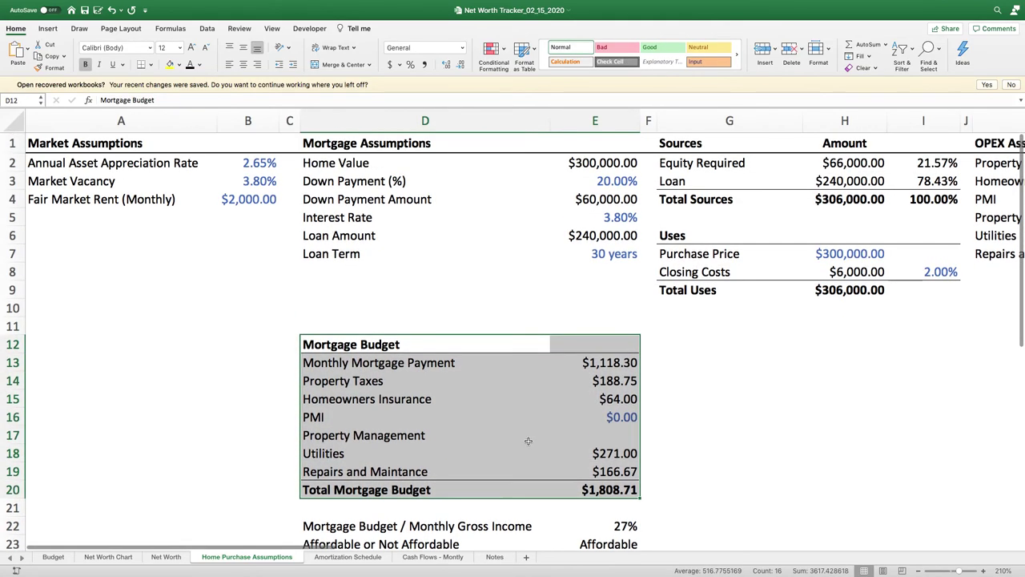
{"action": "left_click_drag", "start_coordinate": [354, 169], "coordinate": [558, 265]}
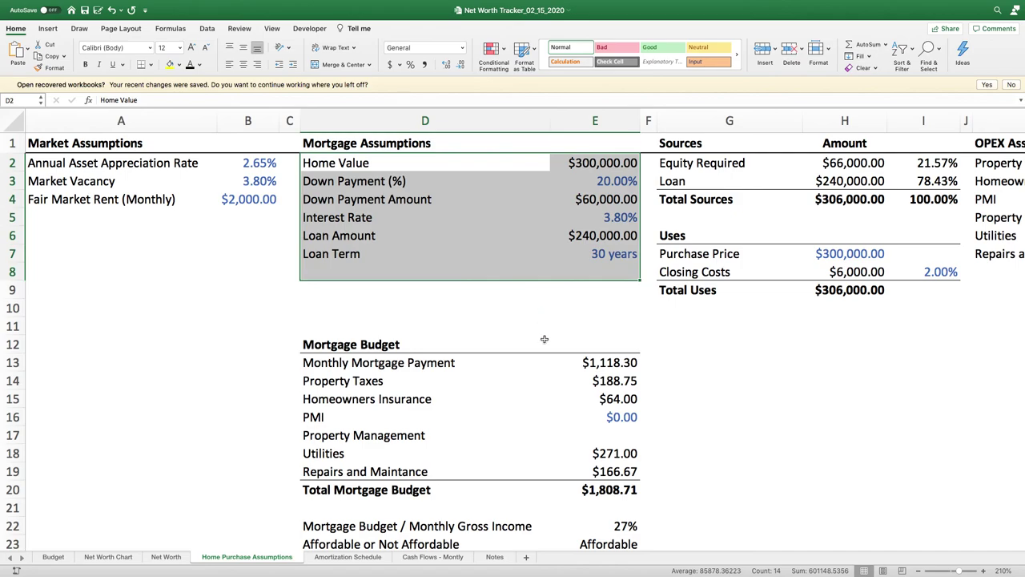
{"action": "left_click", "coordinate": [731, 395]}
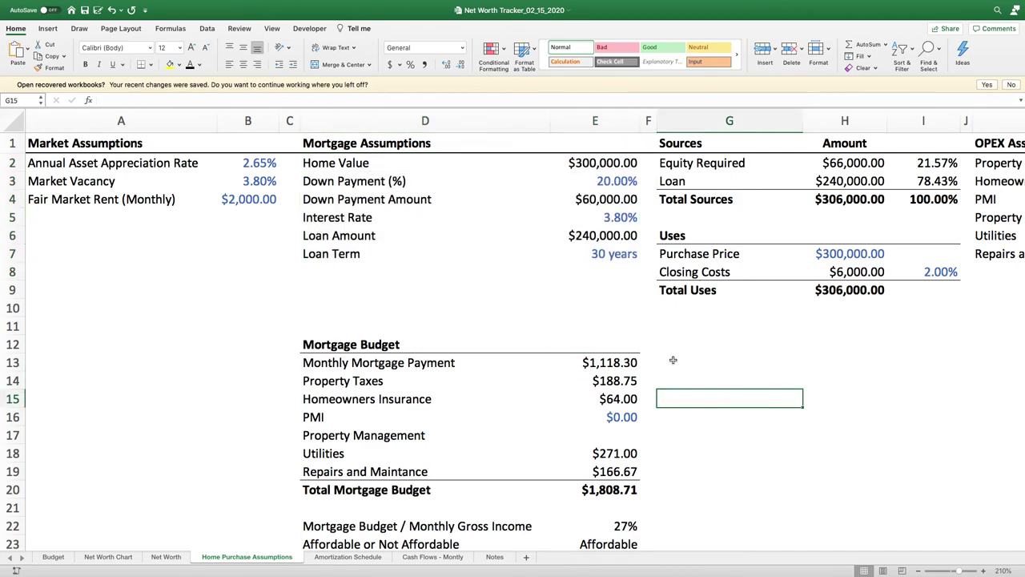
Examine the mortgage budget to monthly gross income formula alongside the affordability result.
{"action": "scroll", "coordinate": [677, 360], "scroll_direction": "down", "scroll_amount": 5}
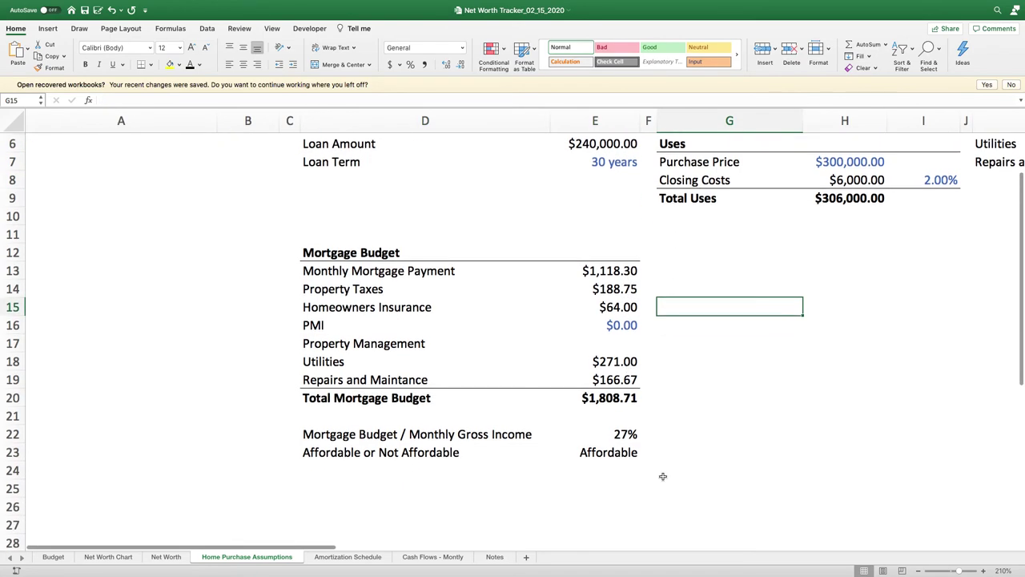
{"action": "left_click", "coordinate": [638, 435]}
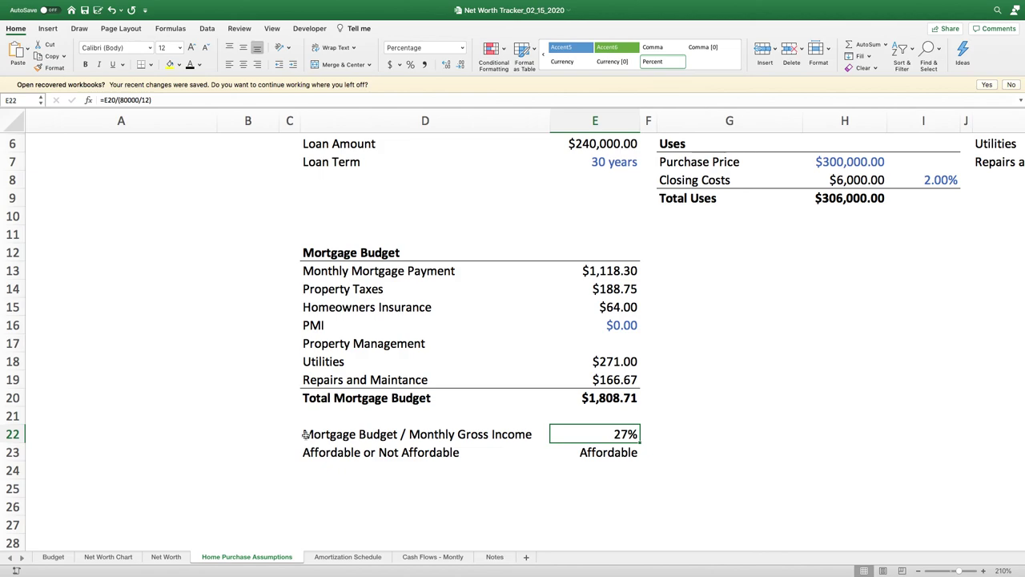
{"action": "left_click", "coordinate": [778, 365]}
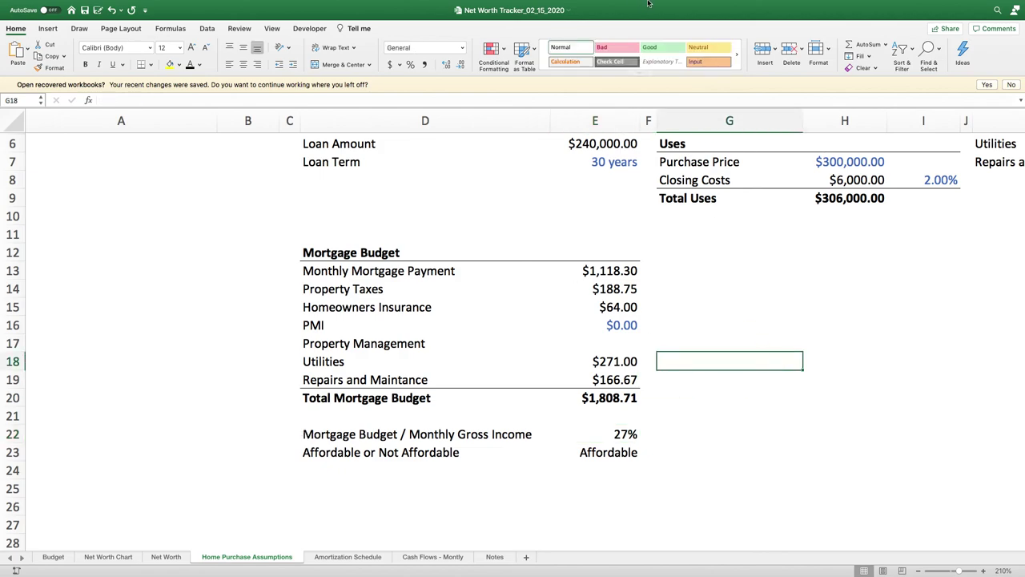